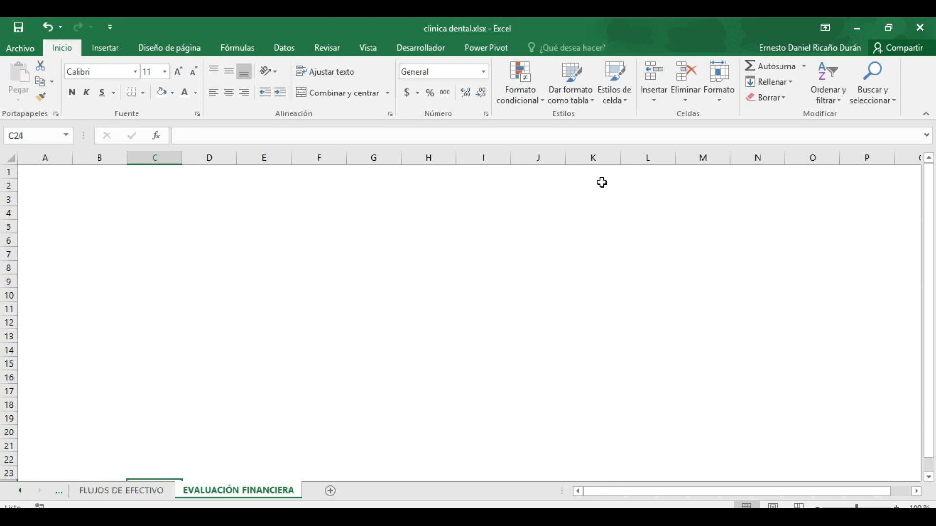
Enter the labels Datos, Periodo, vida del proyecto and TREMA in cells A1 to A4
click(45, 184)
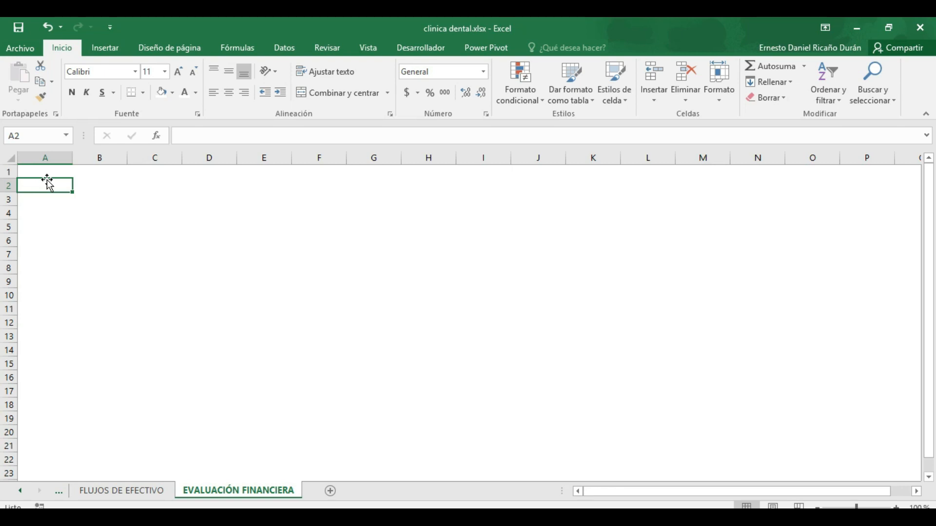
key(Up)
key(Right)
key(Left)
text(Datos)
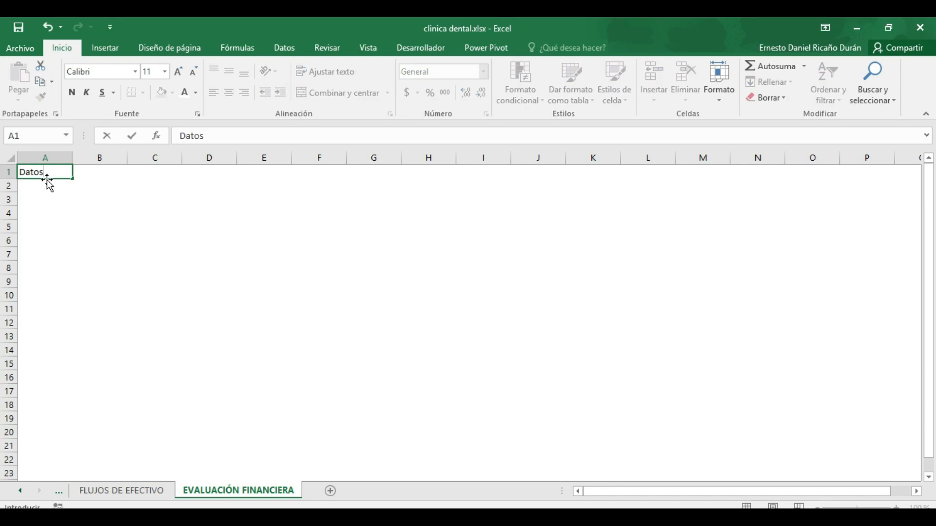
key(Return)
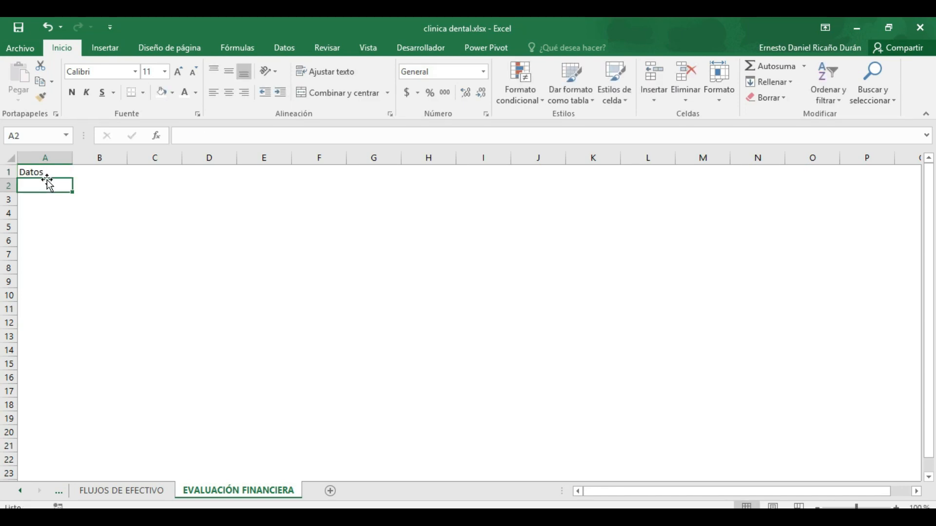
text(Periodo)
key(Return)
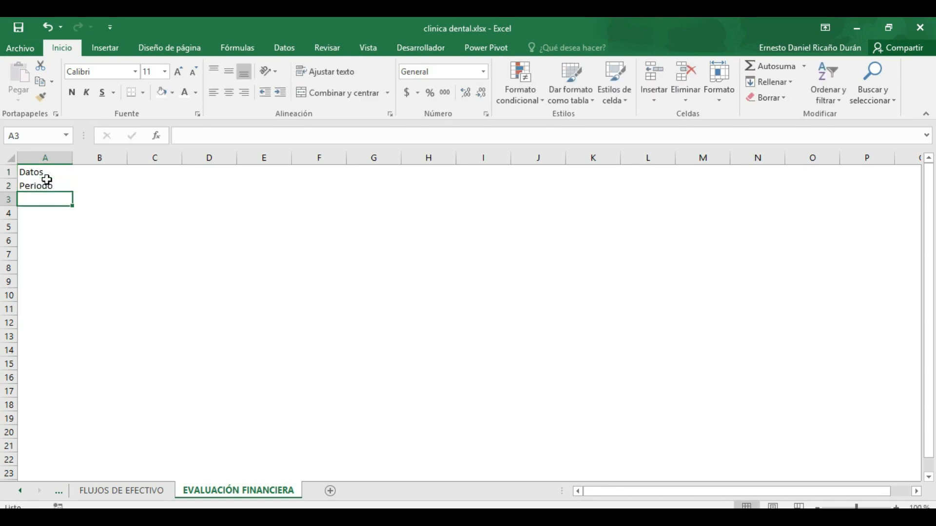
text(vida del proyecto)
key(Return)
text(TREMA)
key(Return)
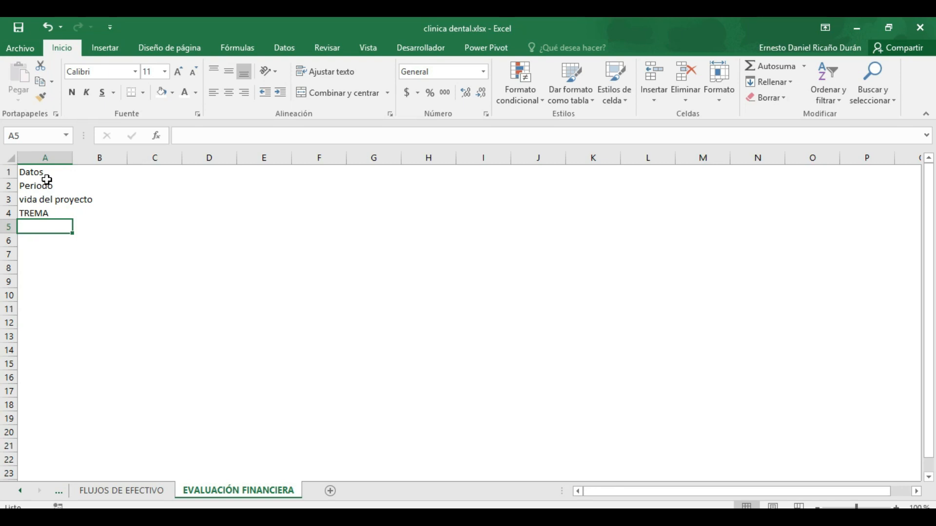
Enter anual as the Periodo in B2 and 3 as the vida del proyecto in B3
key(Up)
key(Up)
key(Right)
key(Up)
text(anual)
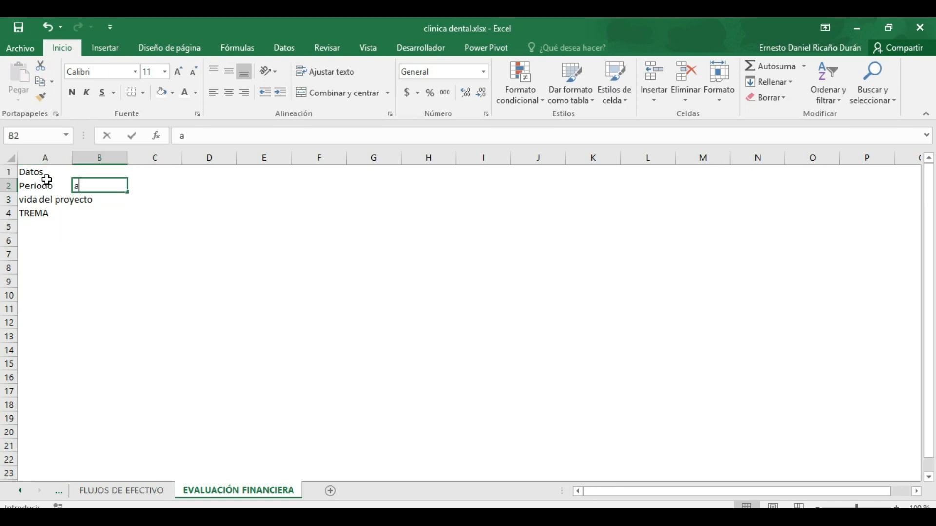
key(Return)
text(3)
key(Up)
key(Down)
key(Down)
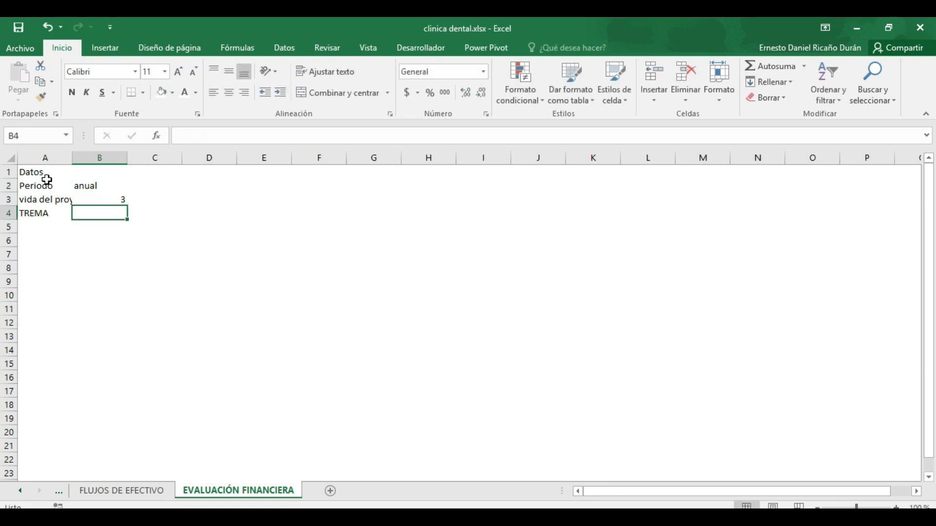
Set the TREMA value in B4 to 25%
text(35%)
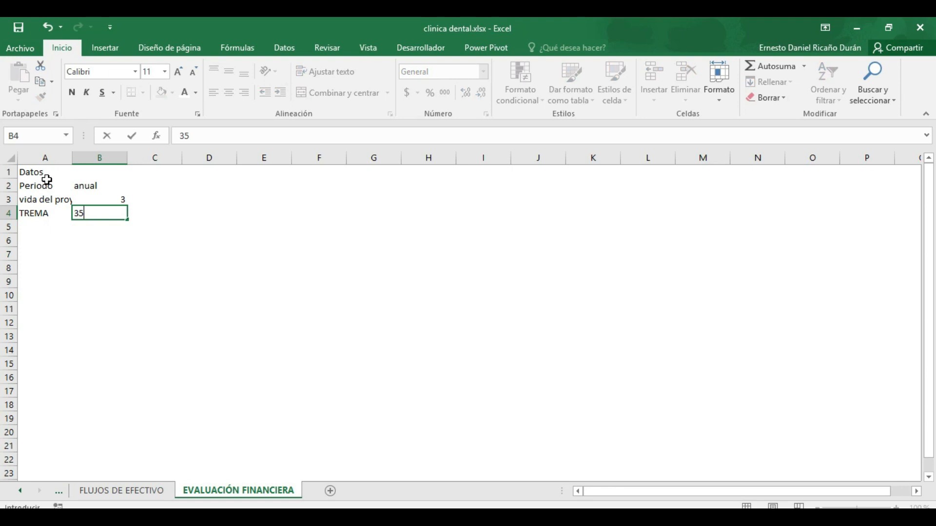
key(BackSpace)
key(BackSpace)
key(BackSpace)
text(25%)
key(Return)
Enter the heading Flujos de efectivo in cell D1
key(Right)
key(Right)
key(Right)
key(Up)
key(Up)
key(Up)
key(Up)
key(Left)
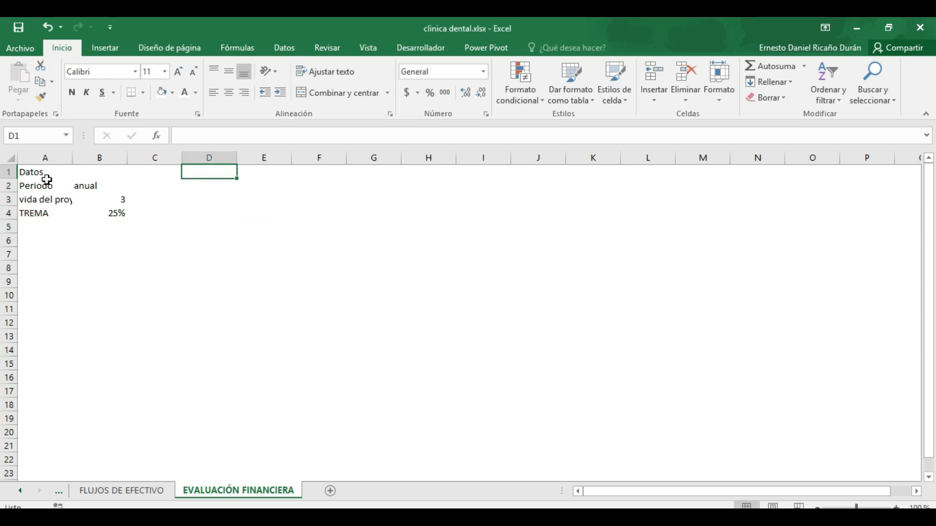
text(Flujos de )
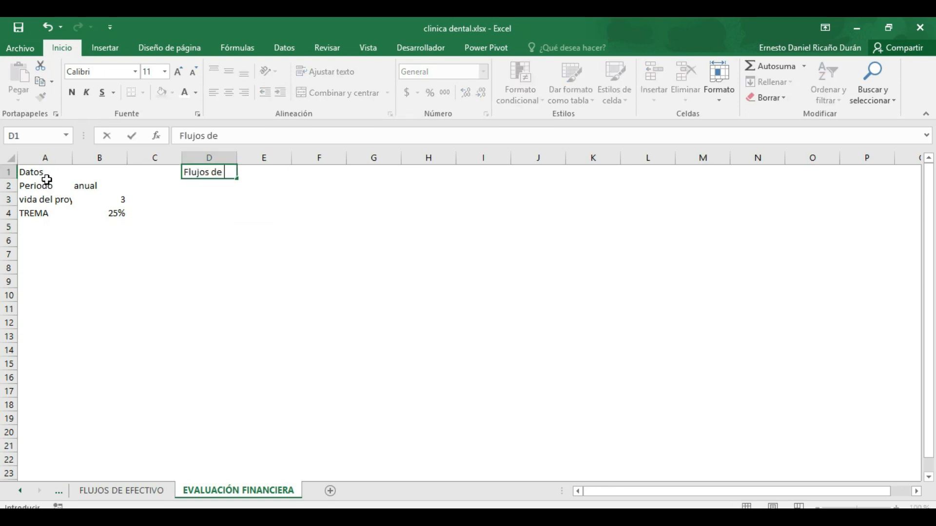
text(efectivo)
key(Return)
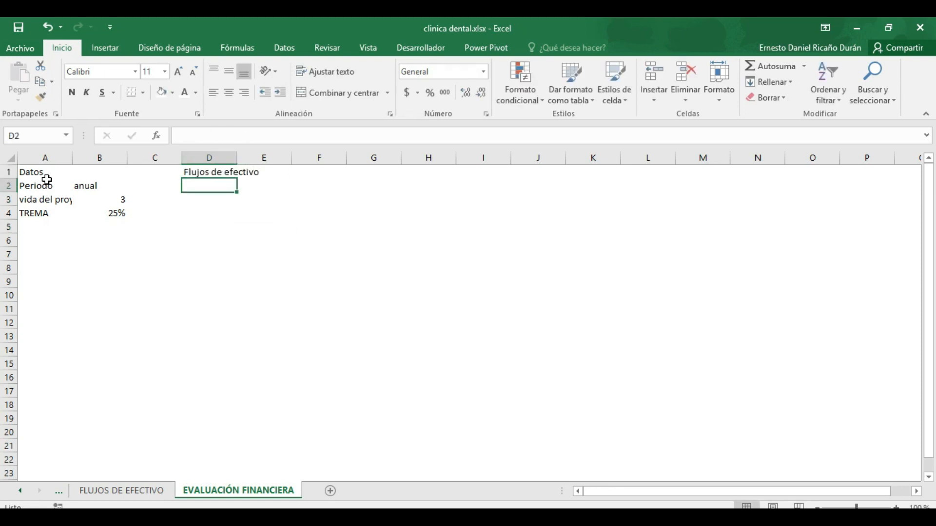
Number the cash flow periods 0 to 3 across cells F1 to I1, extending the series from 0 and 1
key(Up)
key(Right)
key(Right)
text(0)
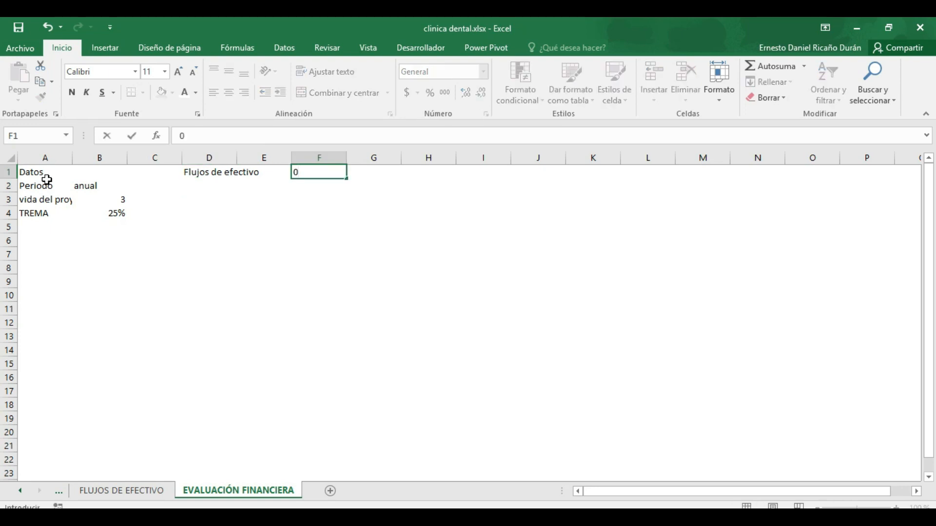
key(Tab)
text(1)
key(Tab)
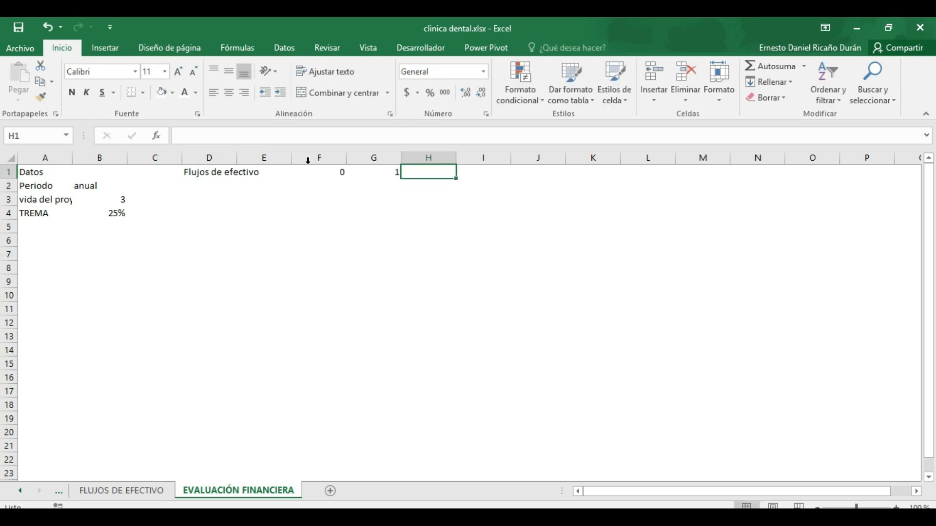
mouse_move(332, 181)
mouse_down()
mouse_move(414, 165)
mouse_move(396, 163)
mouse_move(356, 171)
mouse_move(507, 178)
mouse_up()
click(352, 171)
Link the period 0 cash flow in F2 to cell G2 of the INVERSIÓN INICIAL sheet
click(322, 186)
text(+)
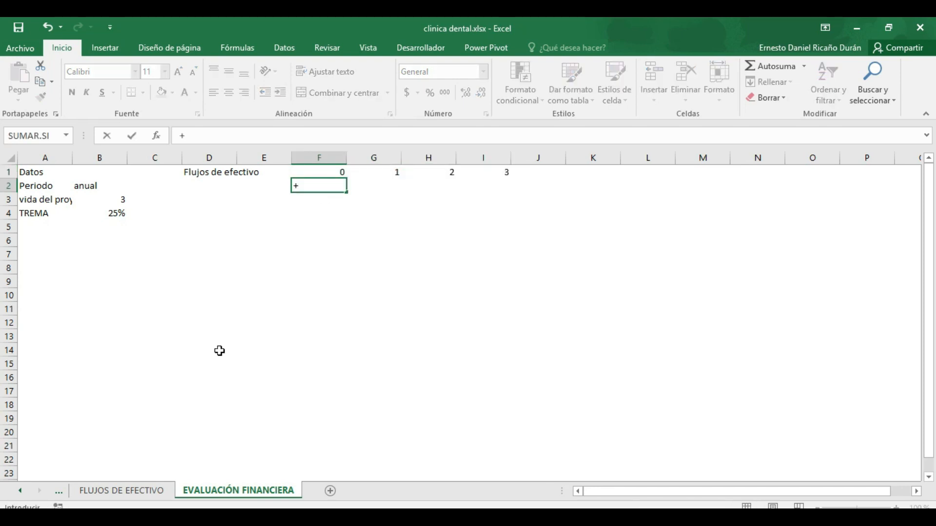
click(20, 491)
click(20, 491)
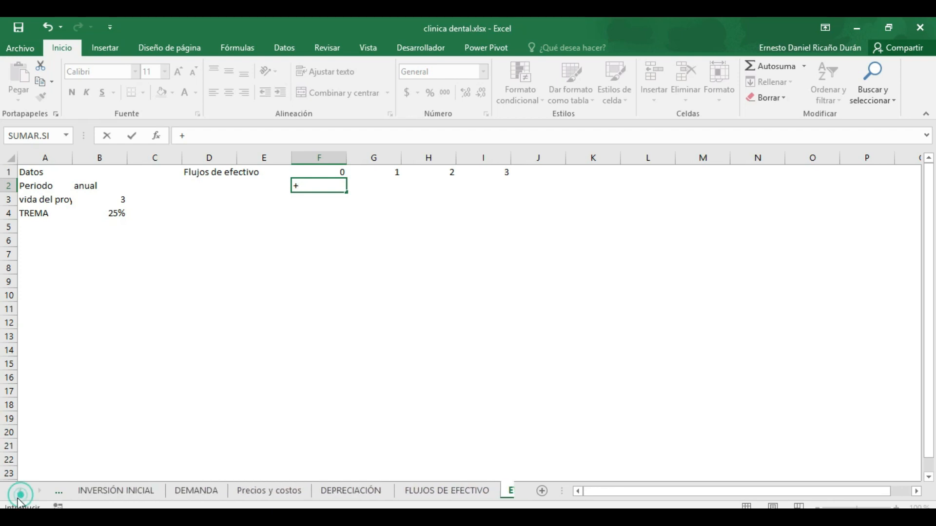
click(109, 491)
click(372, 185)
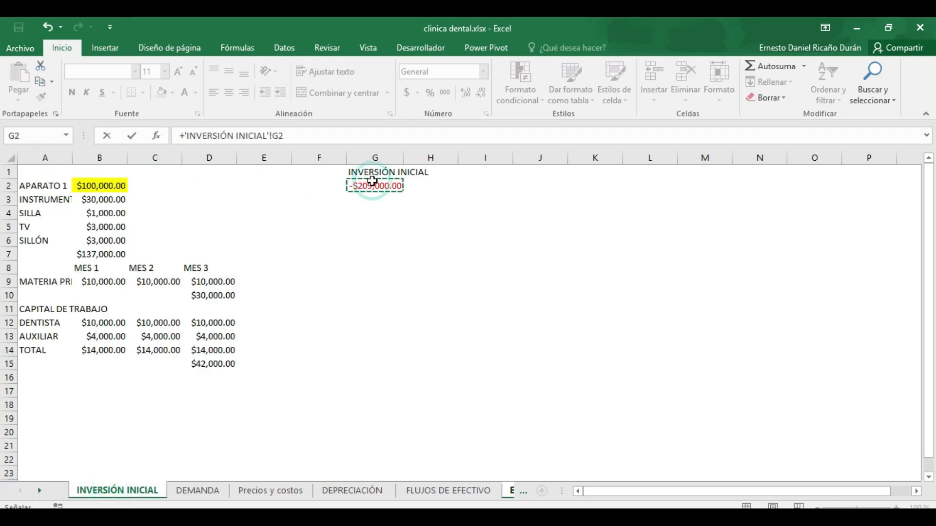
key(Return)
Link the period 1 cash flow in G2 to the year 1 operating cash flow total in N21 of FLUJOS DE EFECTIVO
click(373, 184)
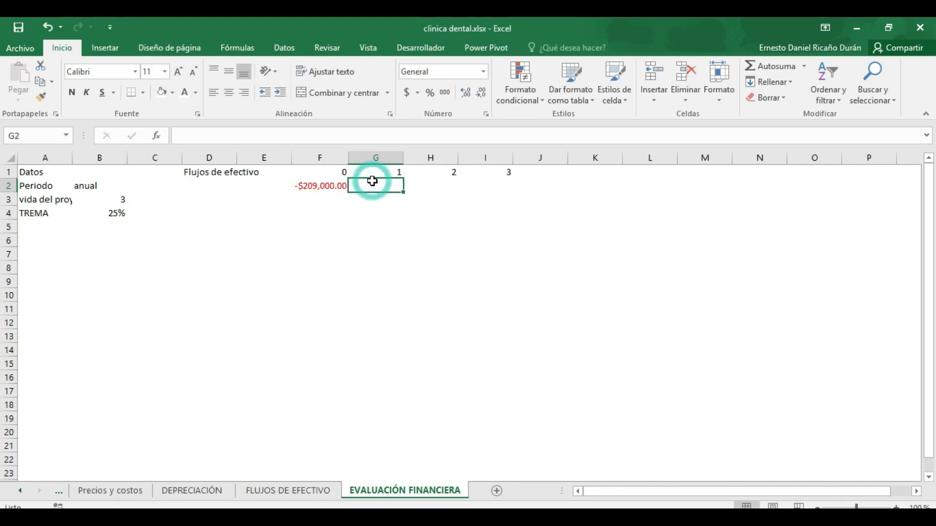
text(+)
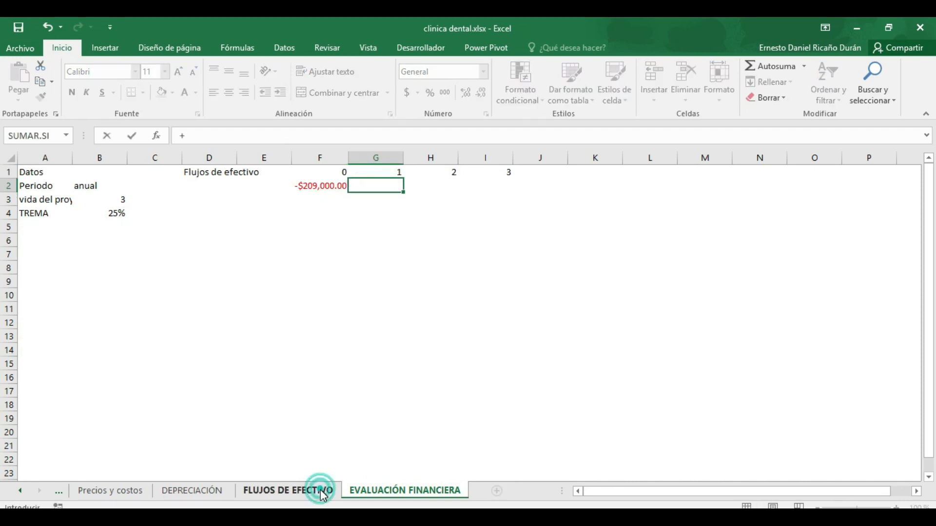
click(312, 490)
scroll(816, 268, up, 7)
scroll(817, 268, up, 10)
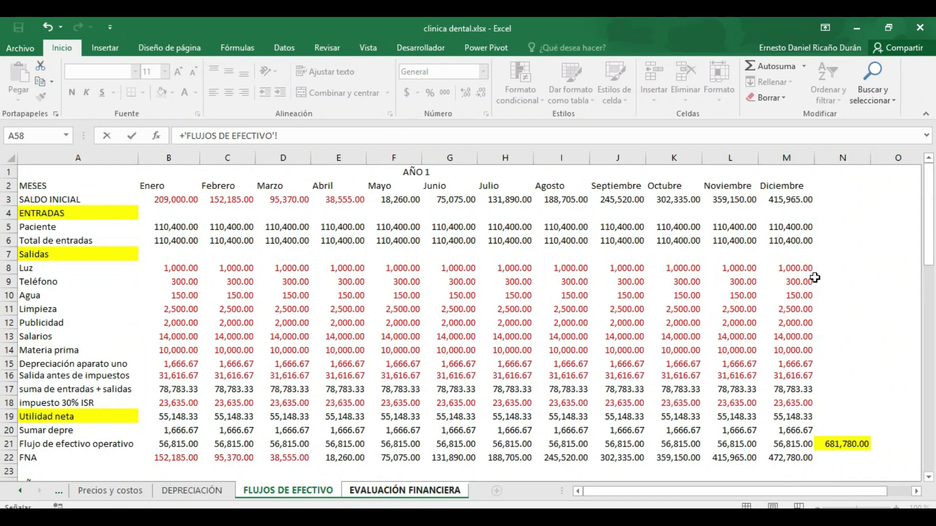
scroll(828, 405, down, 1)
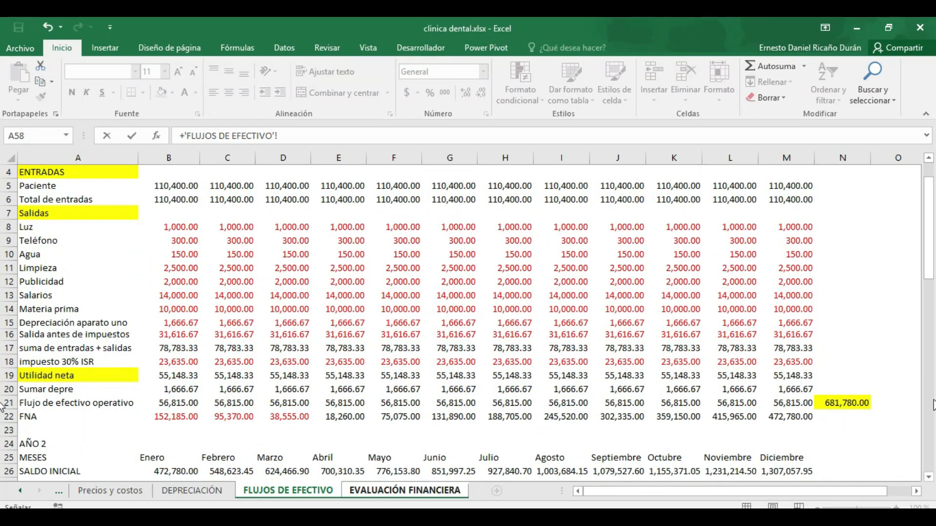
click(824, 404)
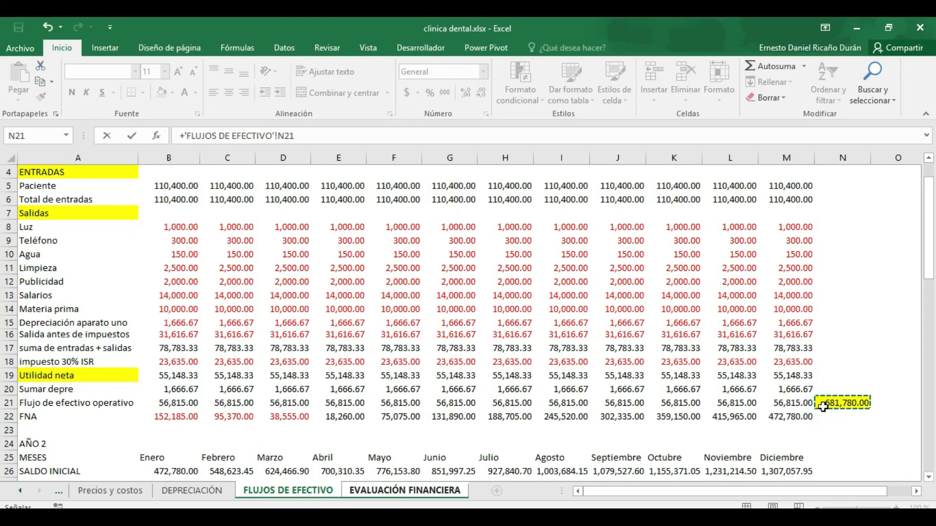
key(Return)
Link the period 2 cash flow in H2 to the year 2 operating cash flow total on the FLUJOS DE EFECTIVO sheet
click(446, 183)
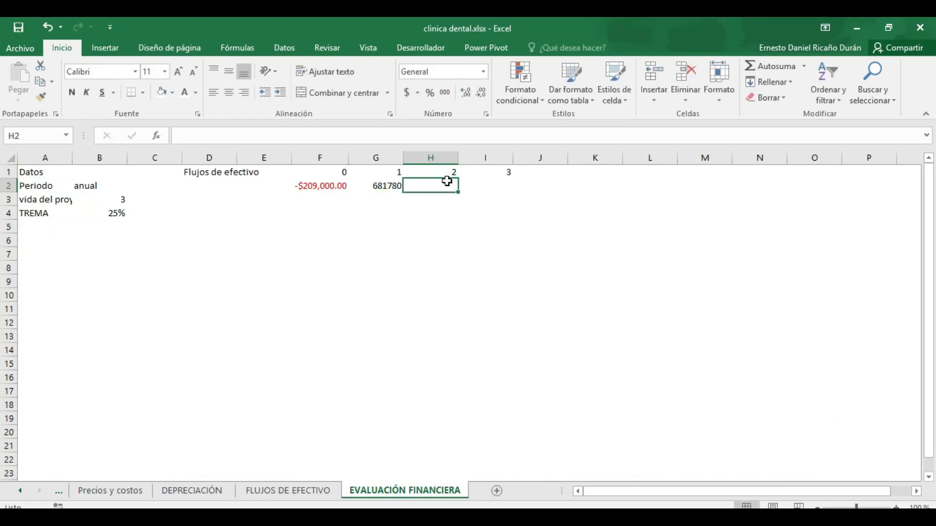
text(+)
click(303, 491)
click(829, 351)
key(Return)
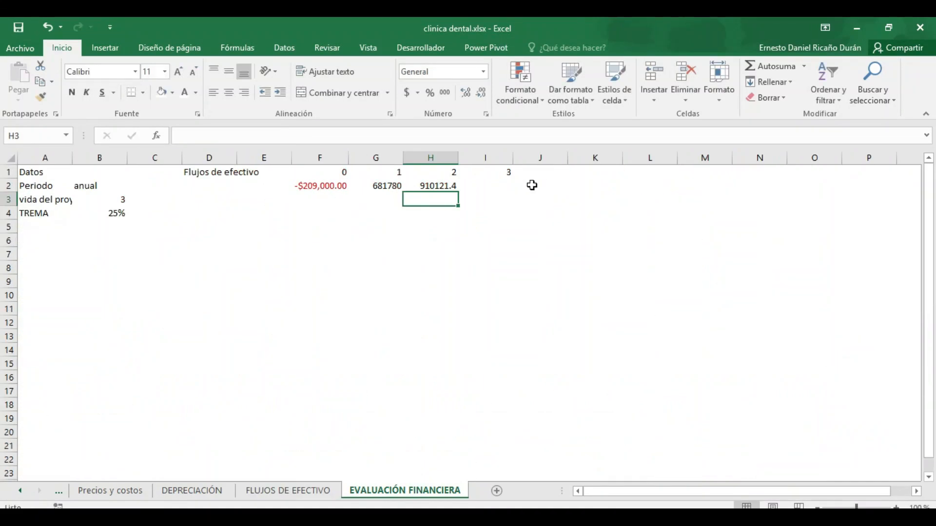
Link the period 3 cash flow in I2 to the year 3 operating cash flow total on the FLUJOS DE EFECTIVO sheet
click(493, 185)
text(+)
click(303, 491)
click(832, 393)
key(Return)
Format the cash flow row E2:I2 as currency
drag(264, 186, 507, 189)
key(ctrl+shift+4)
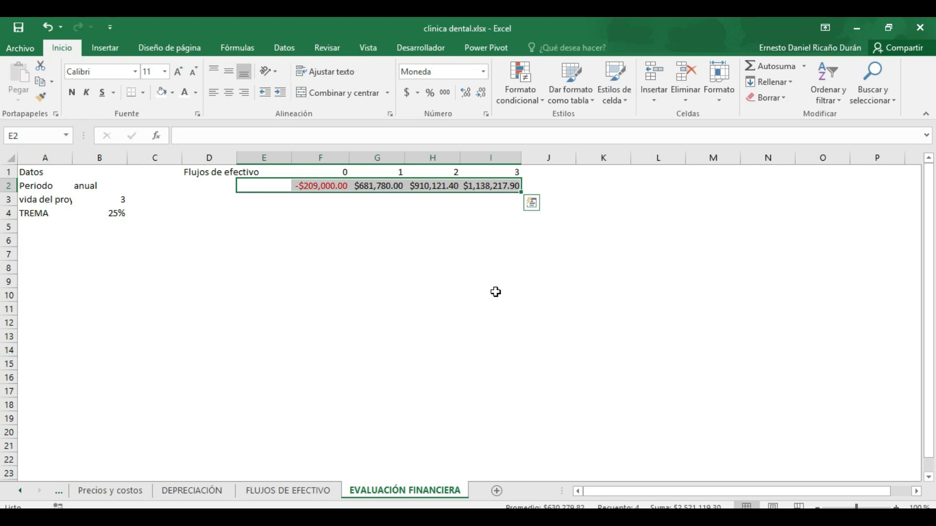
click(296, 229)
click(209, 215)
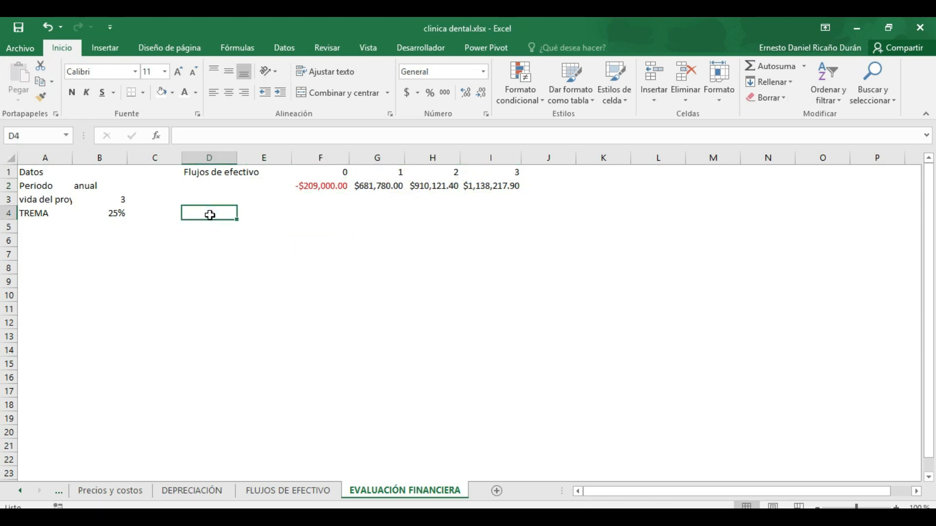
click(272, 224)
click(324, 240)
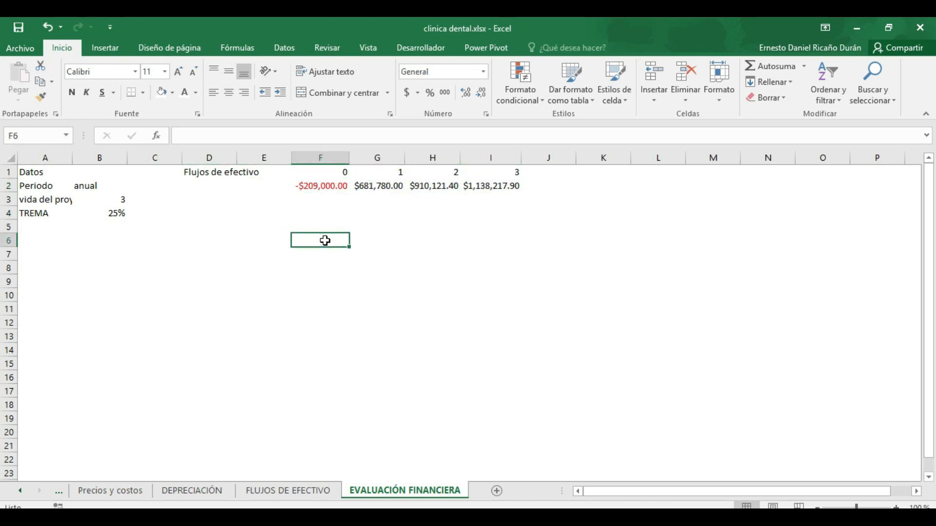
Enter the column headings II in E4 and periodo in D4 for a new table below the cash flows
click(250, 218)
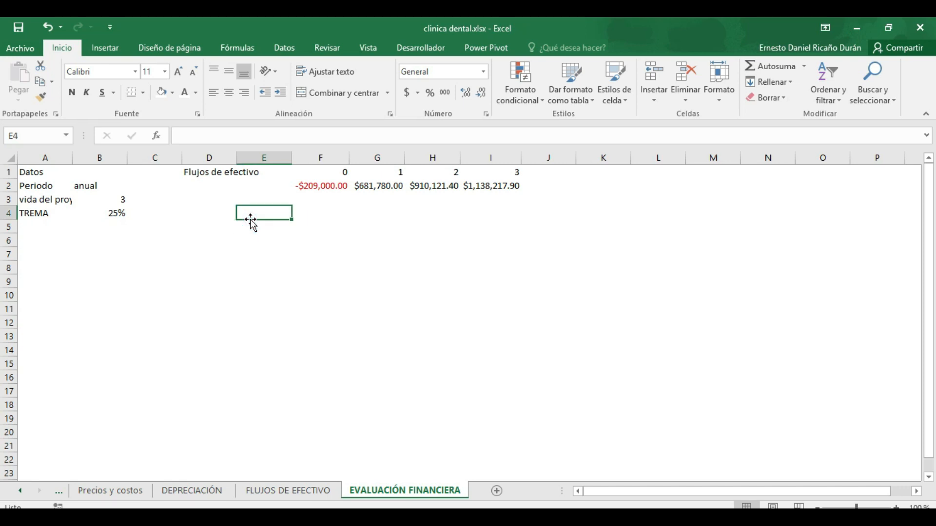
text(")
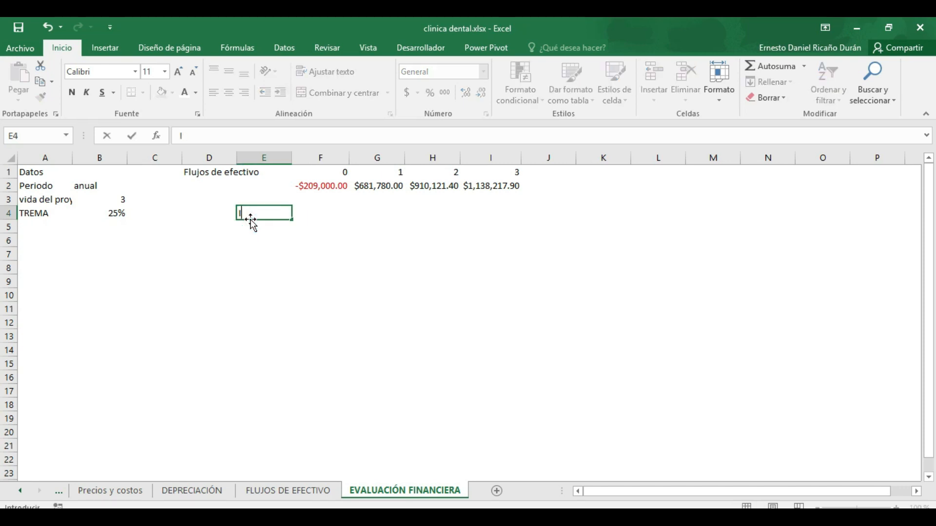
key(Return)
key(Left)
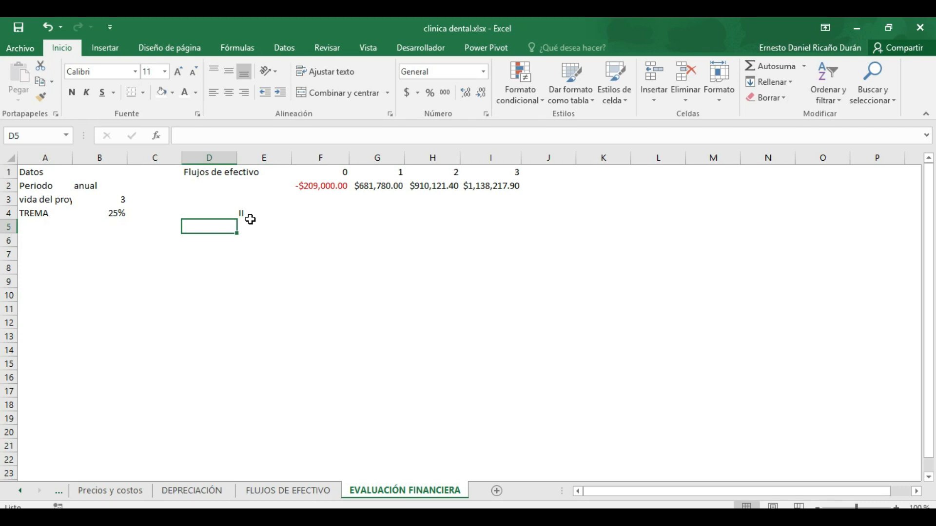
key(Up)
text(periodo)
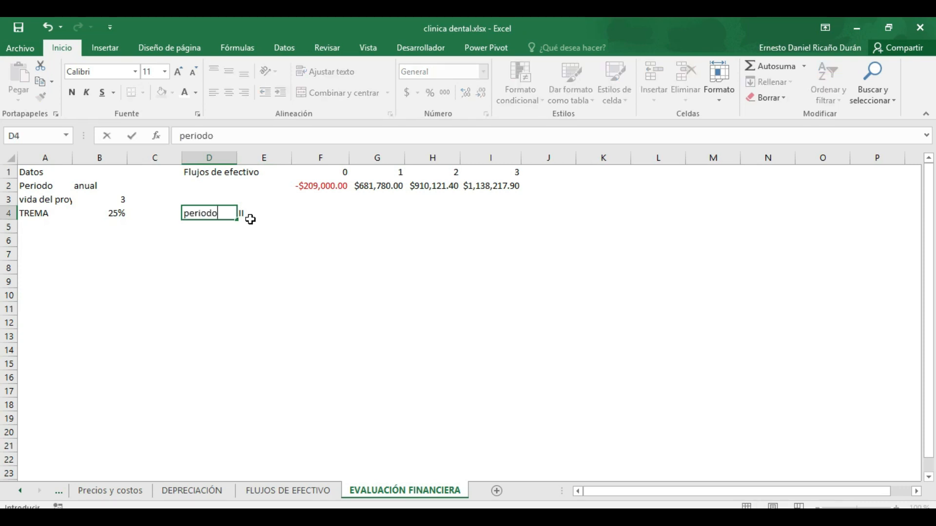
key(Return)
List the periods 0, 1, 2 and 3 in cells D5 to D8 under periodo
text(1)
key(BackSpace)
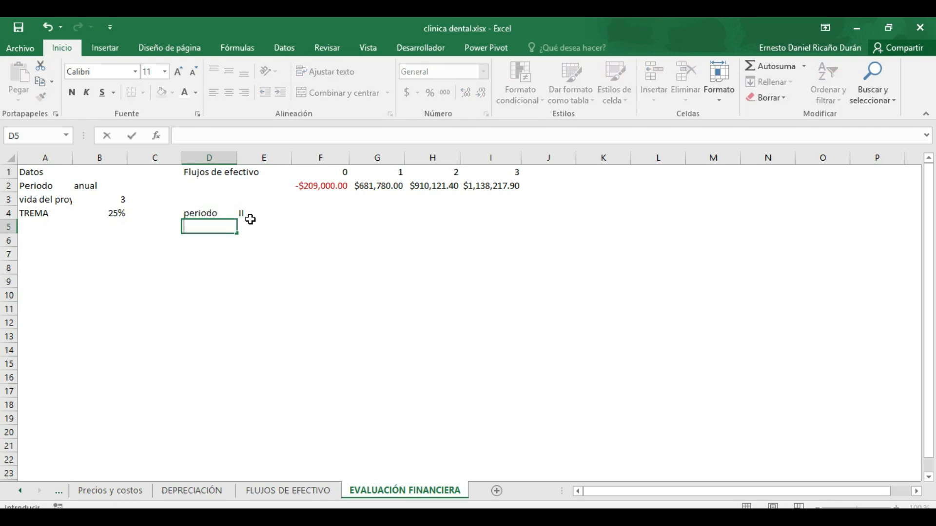
text(0)
key(Return)
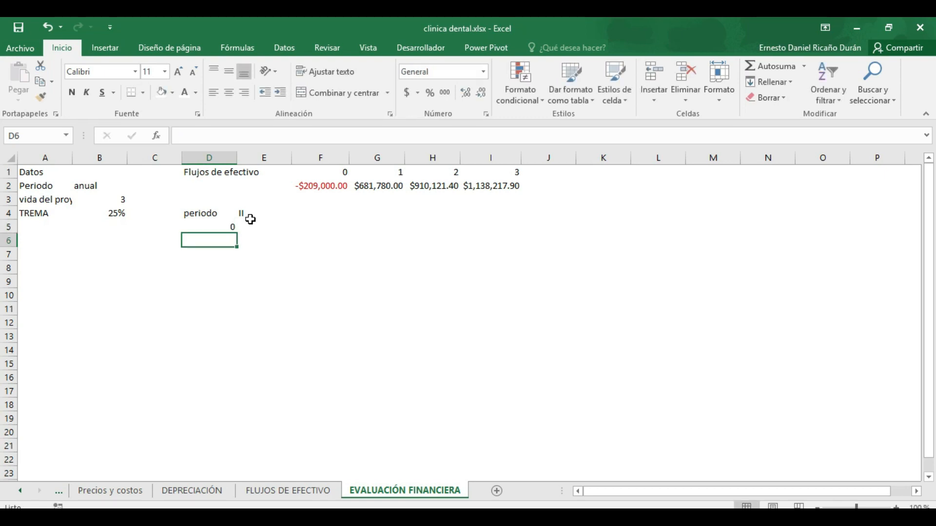
text(1)
key(Return)
text(2)
key(Return)
text(3)
key(Tab)
key(Up)
key(Up)
key(Up)
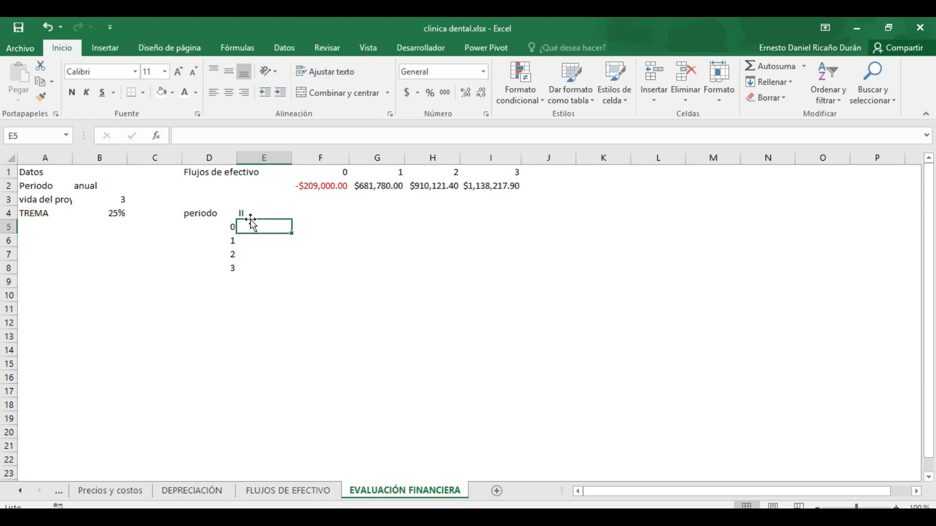
text(=)
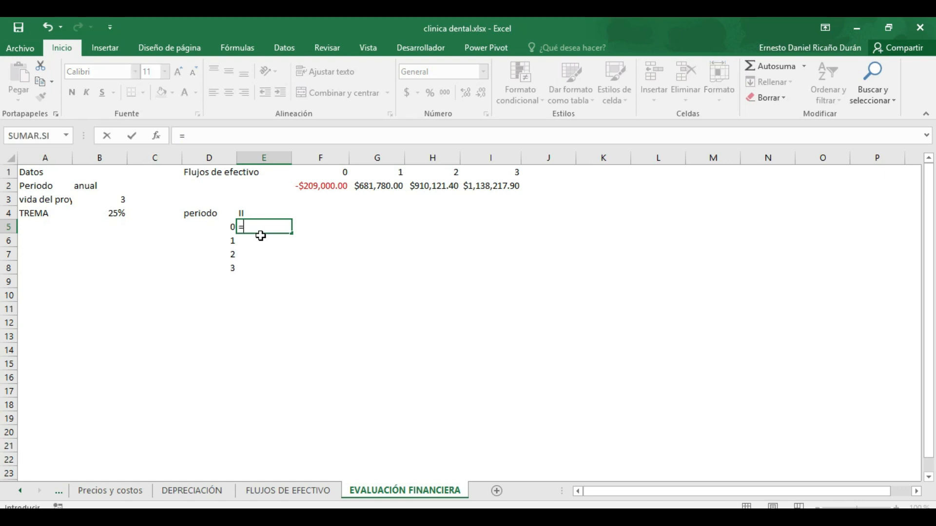
text(trans)
key(BackSpace)
key(BackSpace)
key(BackSpace)
key(BackSpace)
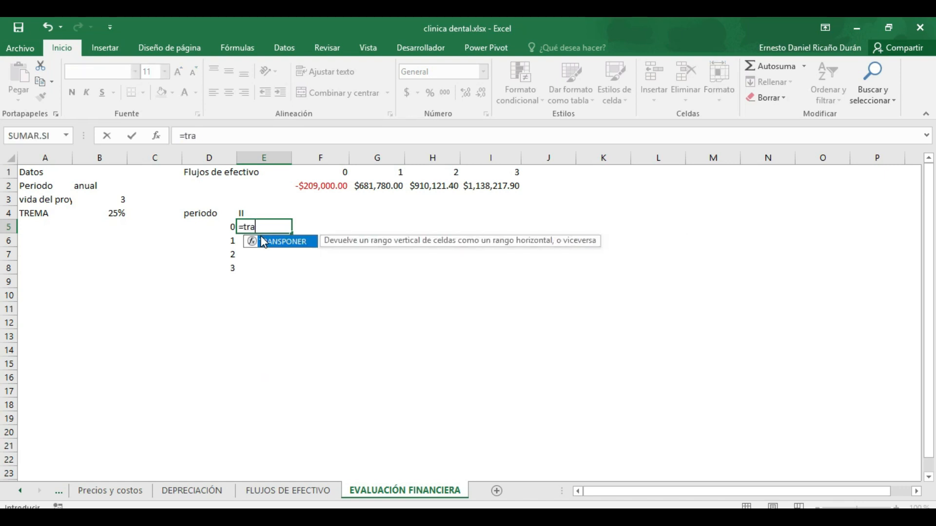
key(BackSpace)
key(BackSpace)
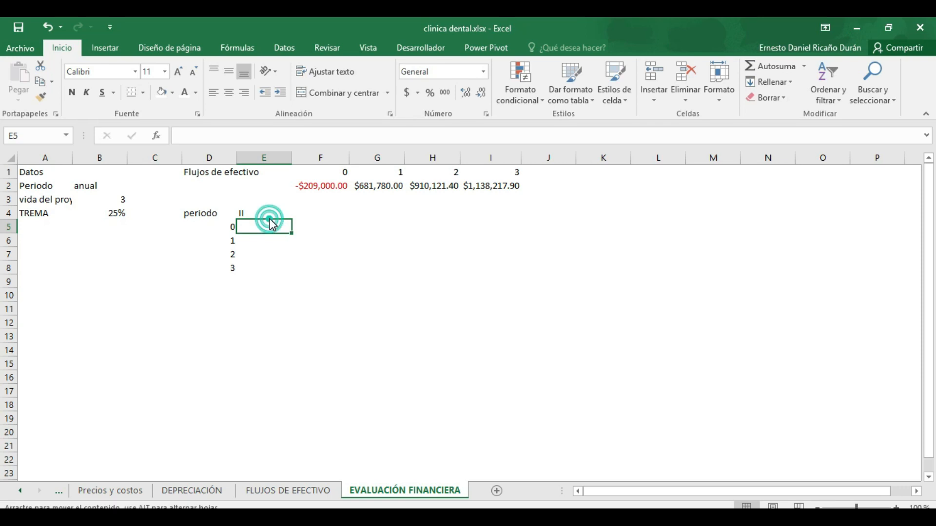
Fill E5:E8 with the array formula TRANSPONER(F2:I2) to list the cash flows vertically under II
drag(266, 229, 282, 275)
text(=transponer()
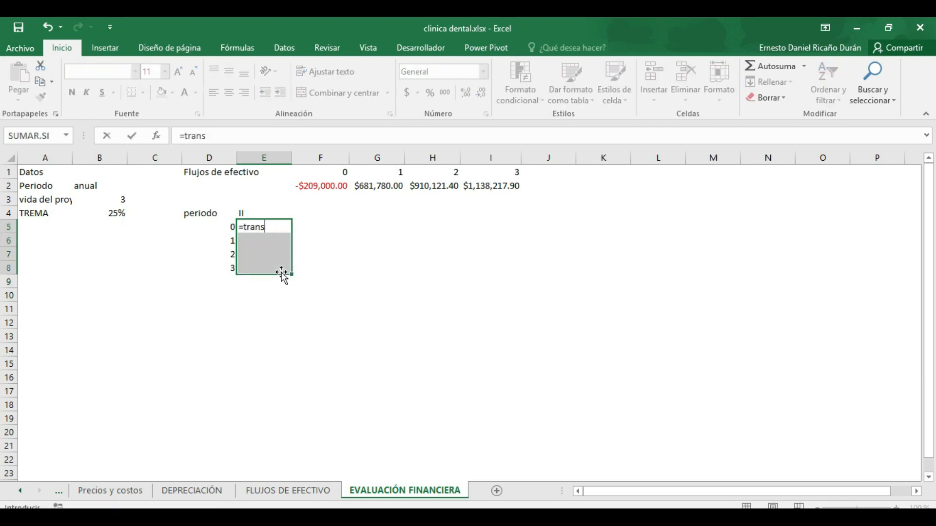
drag(324, 185, 482, 190)
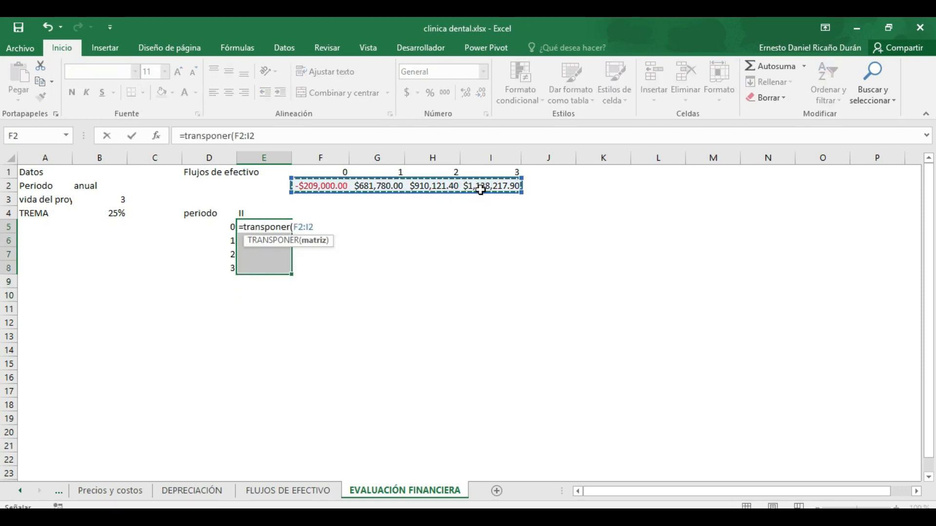
key(ctrl+shift+Return)
Try to overwrite cell E6 inside the transposed cash flow array with arbitrary text
click(278, 243)
text(scaj<ncx<)
key(Return)
key(Return)
key(Escape)
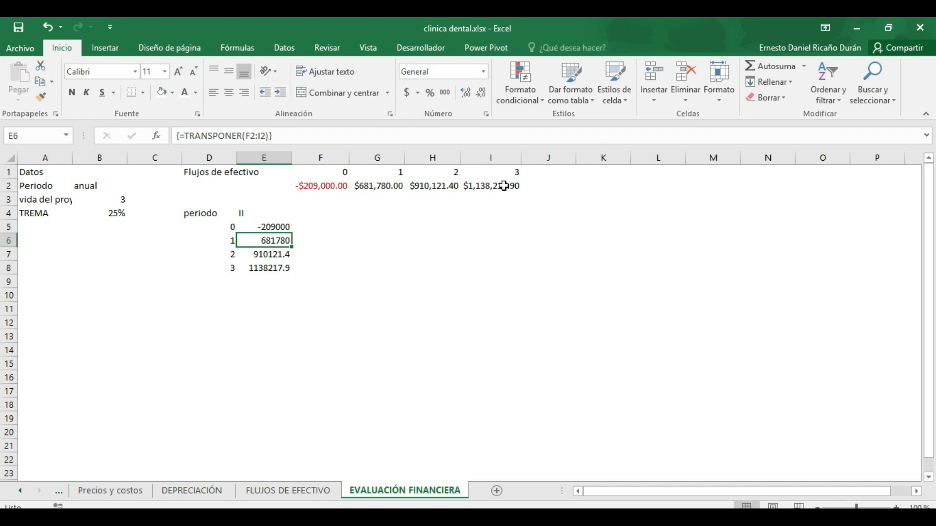
Format the transposed cash flows in E5:E8 as currency
mouse_move(286, 242)
mouse_down()
mouse_move(281, 229)
mouse_move(275, 273)
mouse_move(273, 238)
mouse_up()
drag(269, 227, 269, 269)
Enter the column heading VA in F4, next to the II heading
click(316, 213)
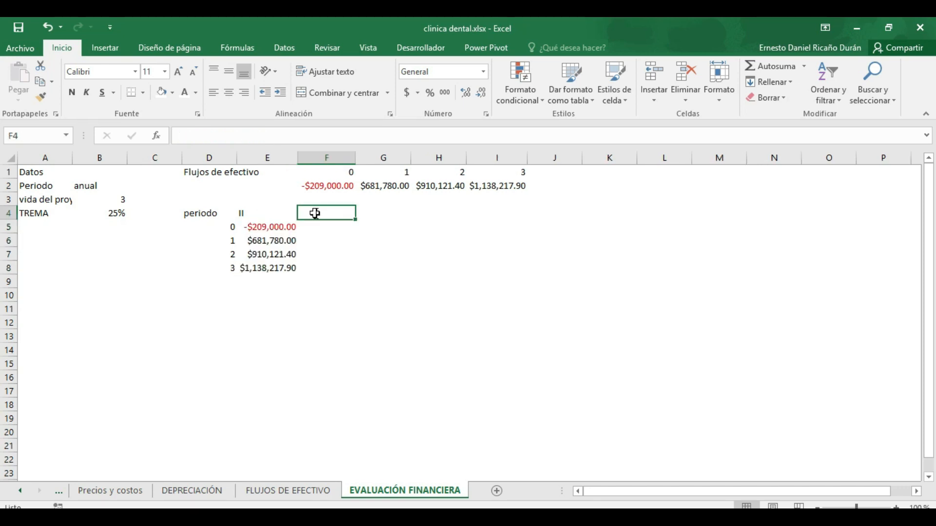
text(VA)
key(Return)
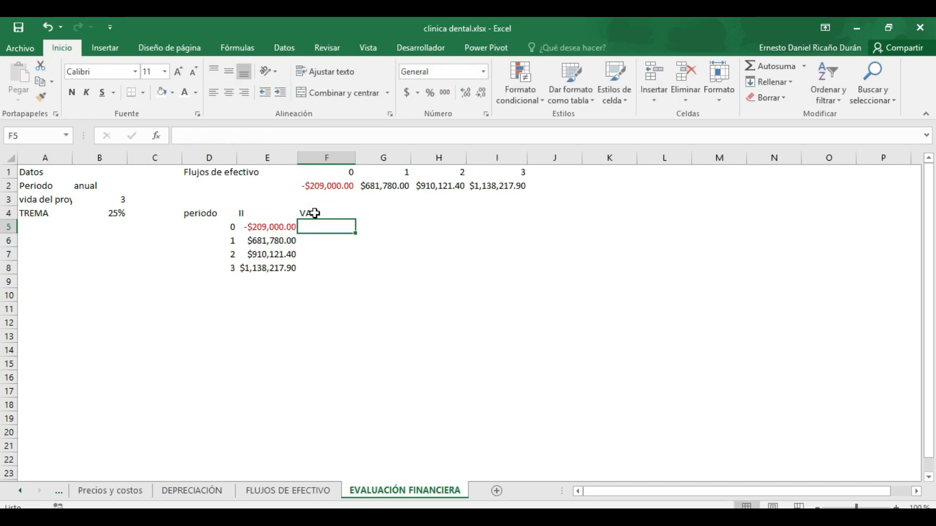
text(=v)
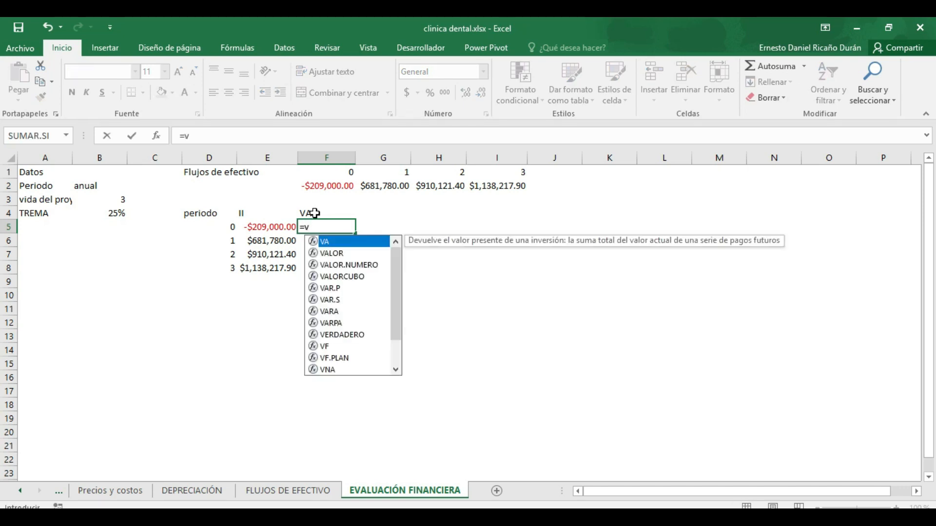
text(na()
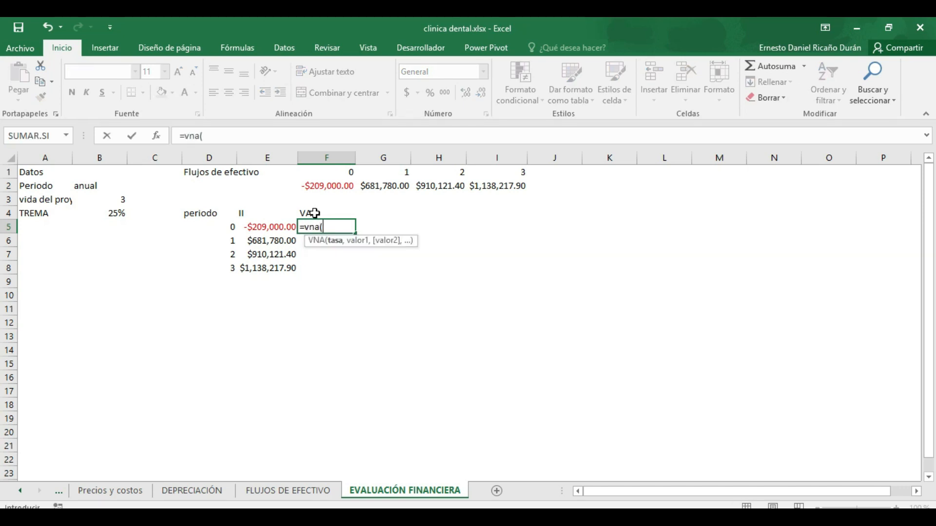
key(Escape)
Calculate the period 1 present value in F6 with VNA, using the absolute TREMA reference $B$4 and the cash flow in E6
key(Down)
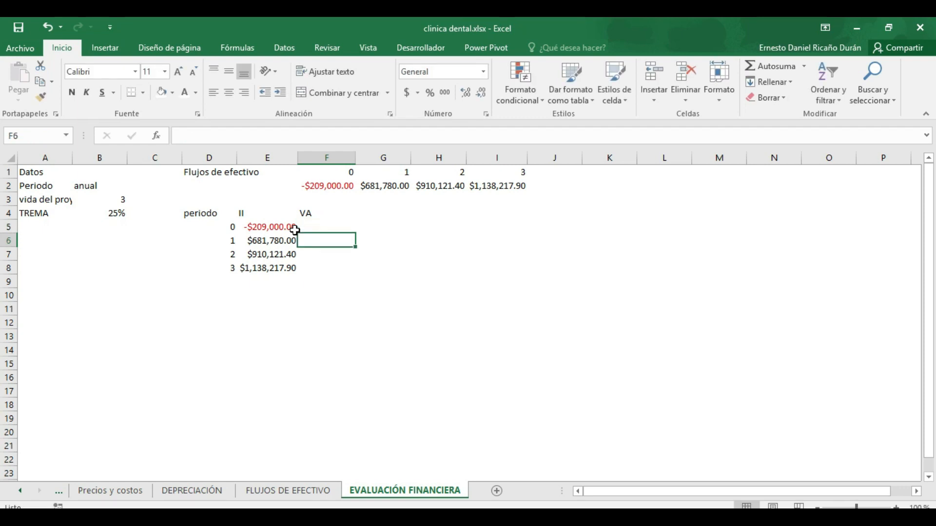
text(=vn)
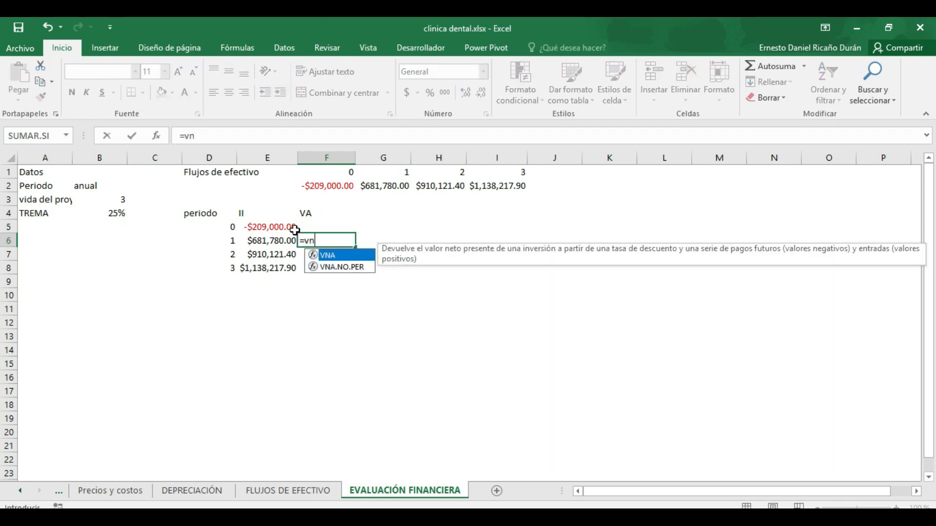
text(a()
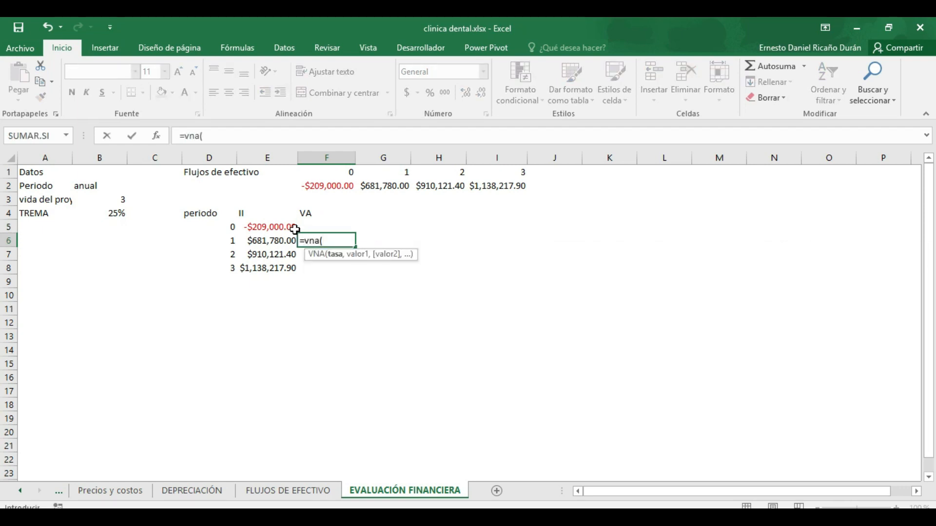
click(126, 214)
key(F4)
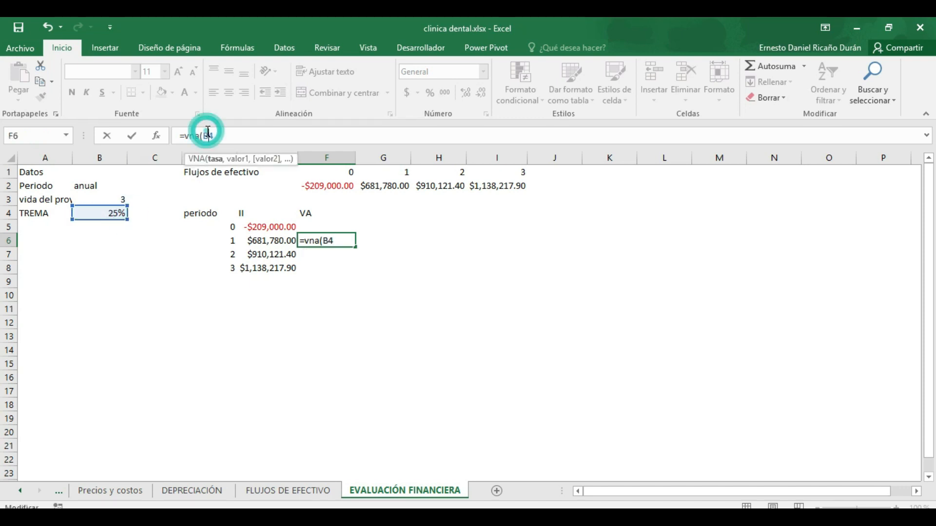
text(,)
click(254, 241)
key(Return)
click(339, 244)
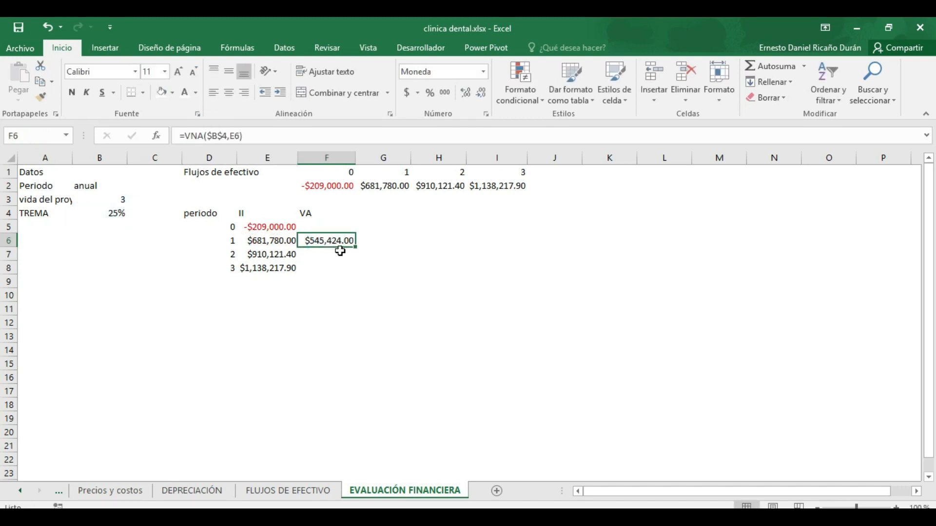
Copy the present value formula from F6 down to F8 for periods 2 and 3
key(Left)
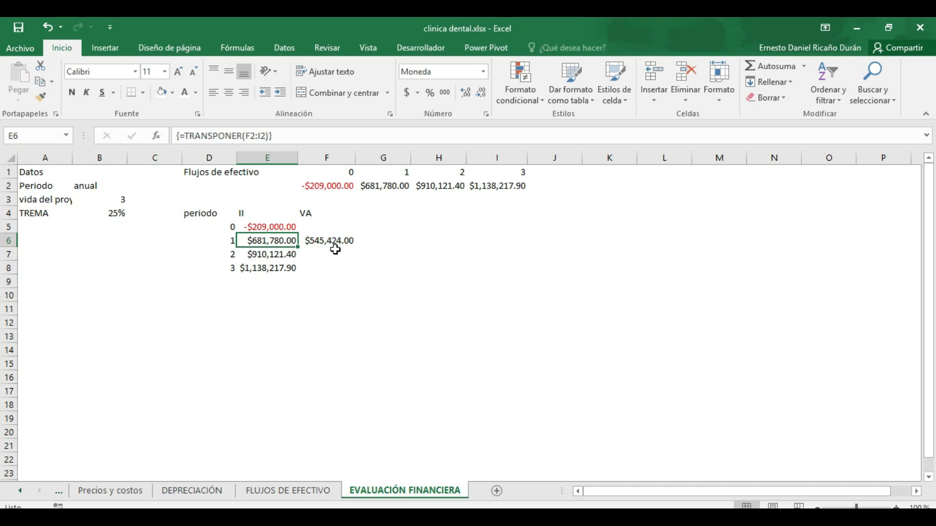
click(330, 253)
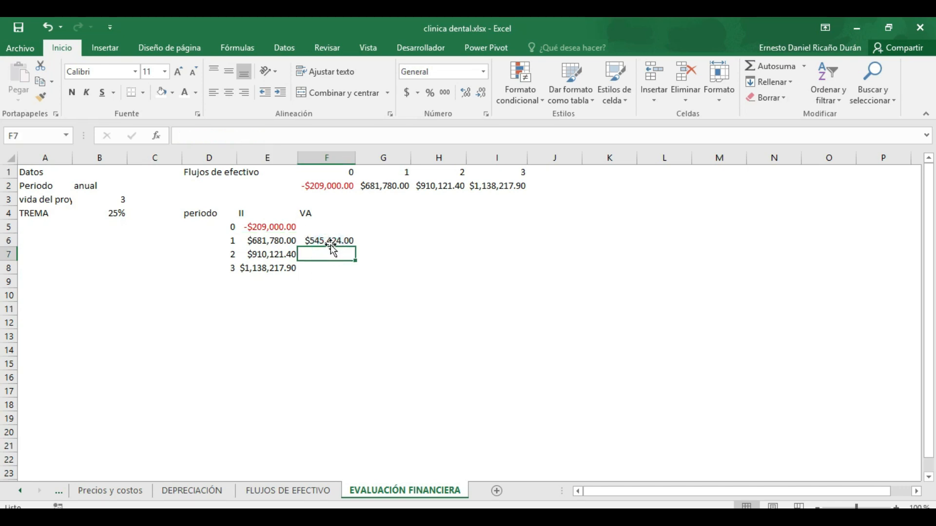
click(331, 241)
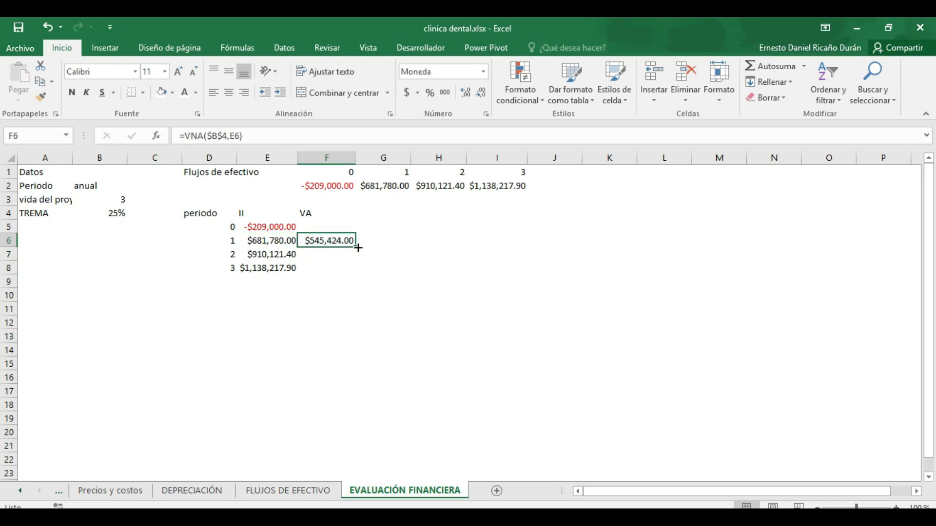
drag(358, 248, 357, 274)
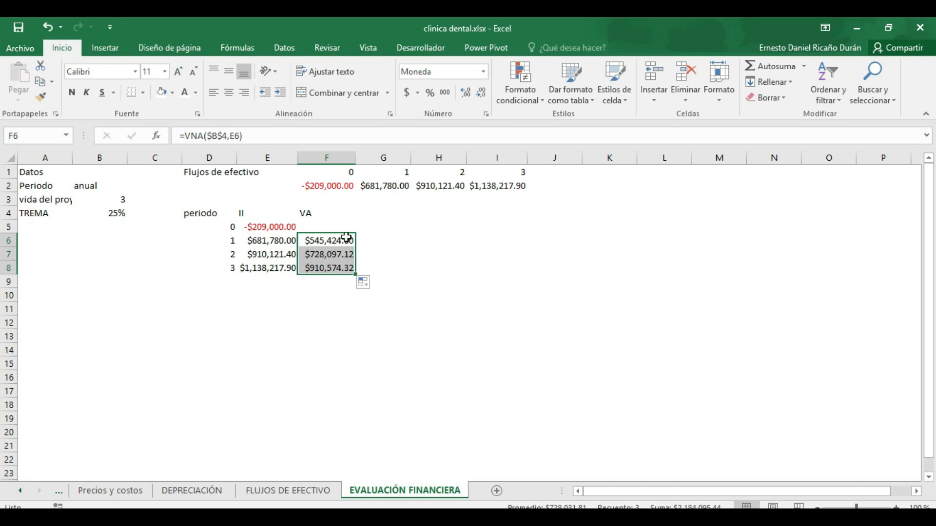
Enter the label VPN in E9, below the table's cash flows
click(270, 282)
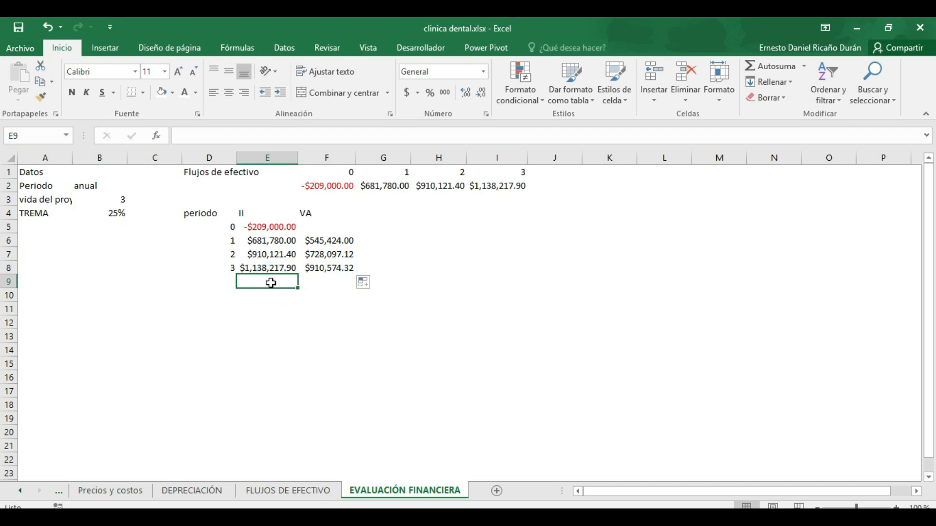
text(VPN+)
key(Return)
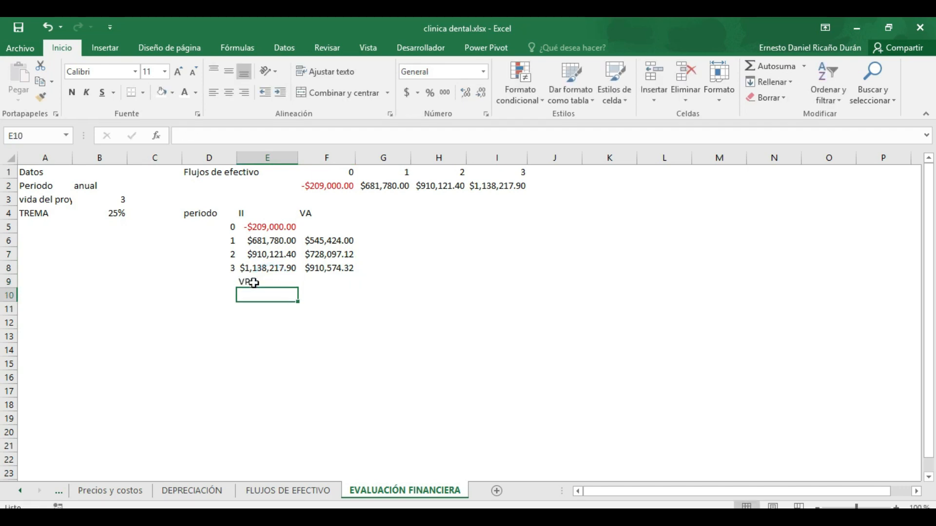
Calculate the VPN in F9 with the formula +SUMA(F6:F8)+E5, adding the present values and the initial investment
key(Up)
key(Right)
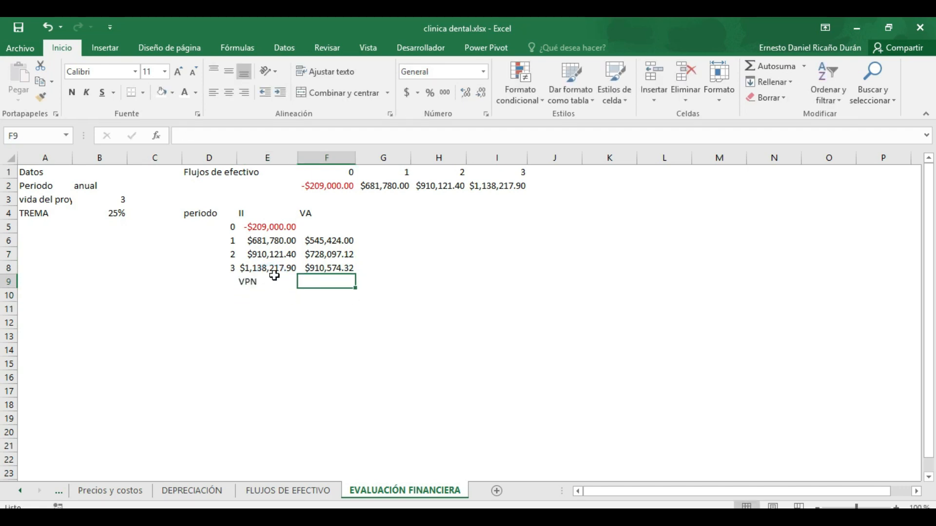
drag(324, 238, 325, 254)
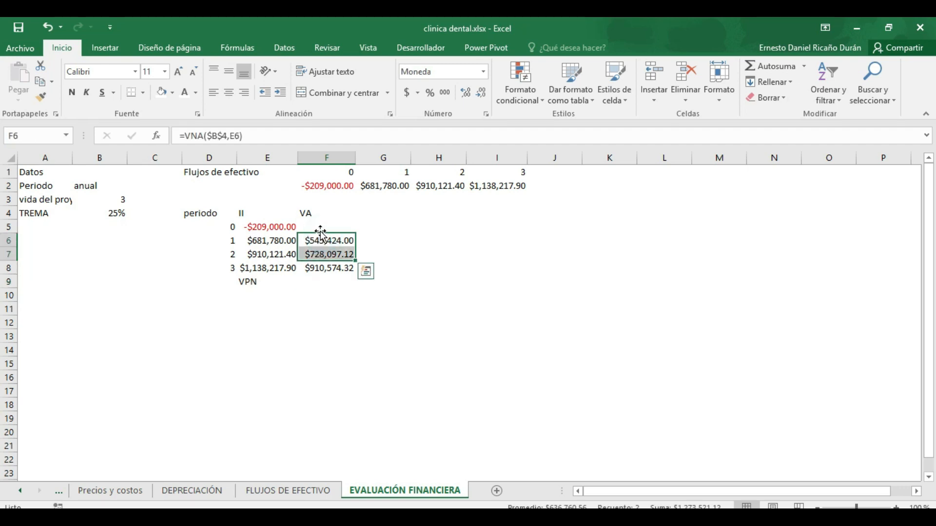
click(325, 281)
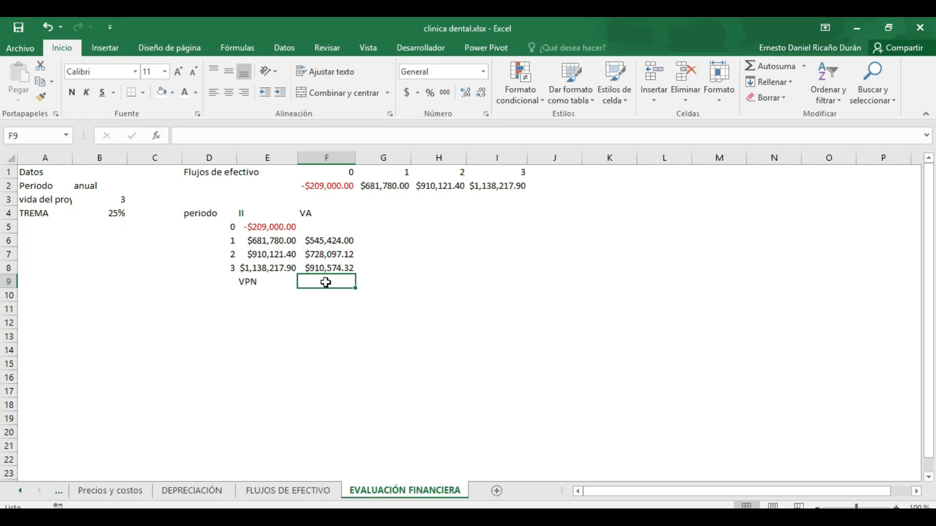
text(+)
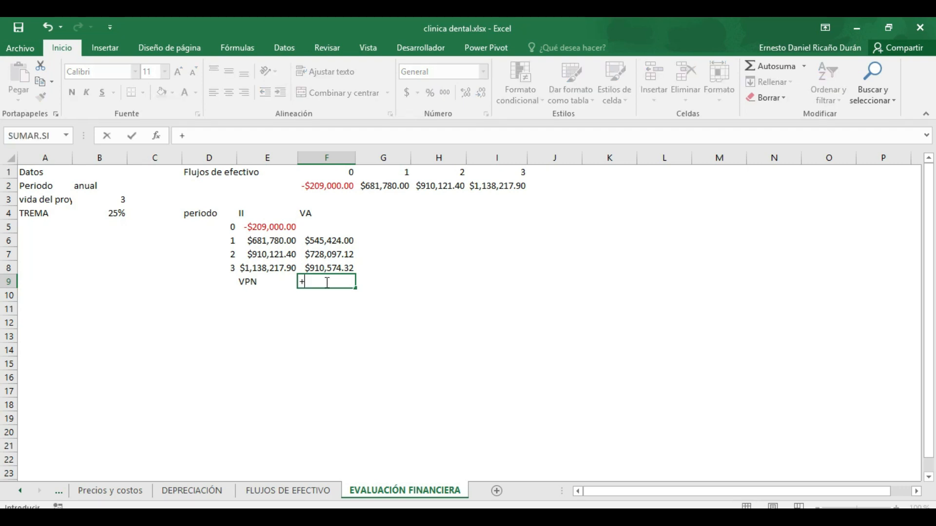
text(suma()
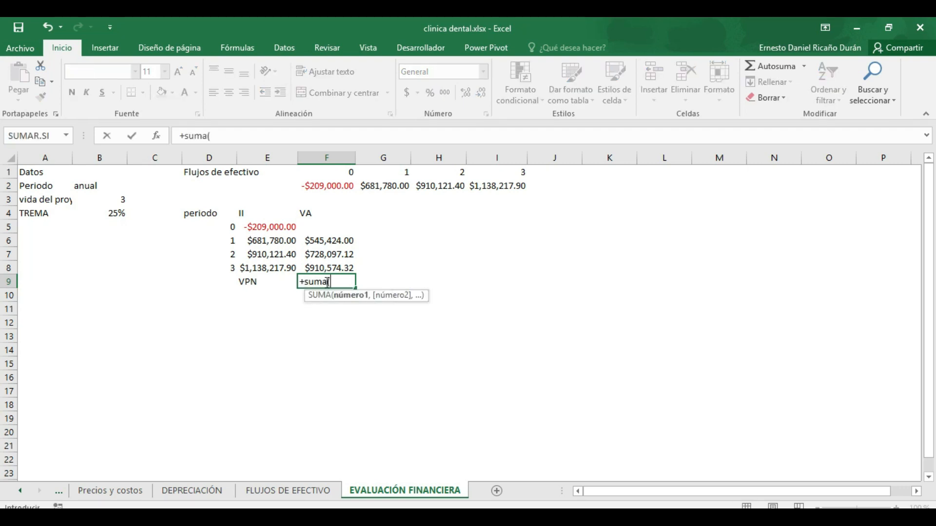
drag(331, 240, 331, 263)
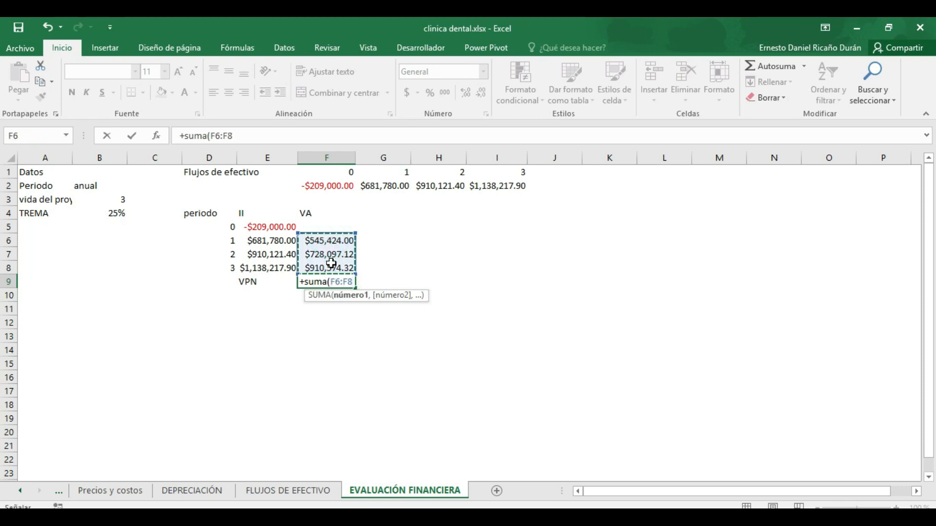
text()+)
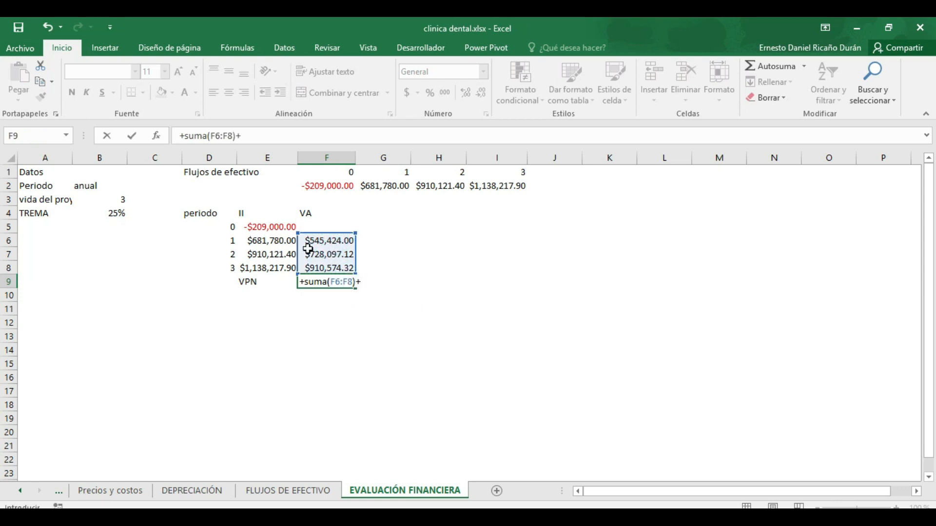
click(287, 227)
key(Return)
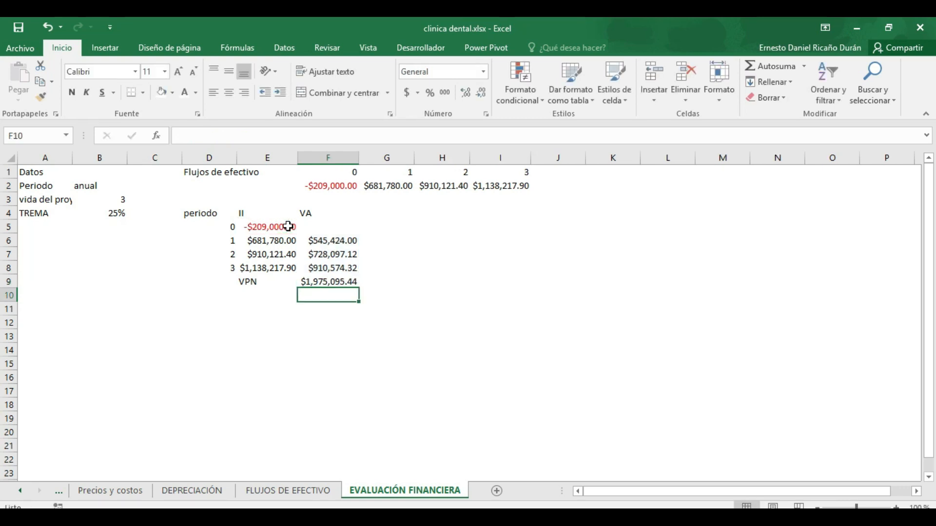
Highlight the VPN result in F9 with a yellow fill
click(314, 281)
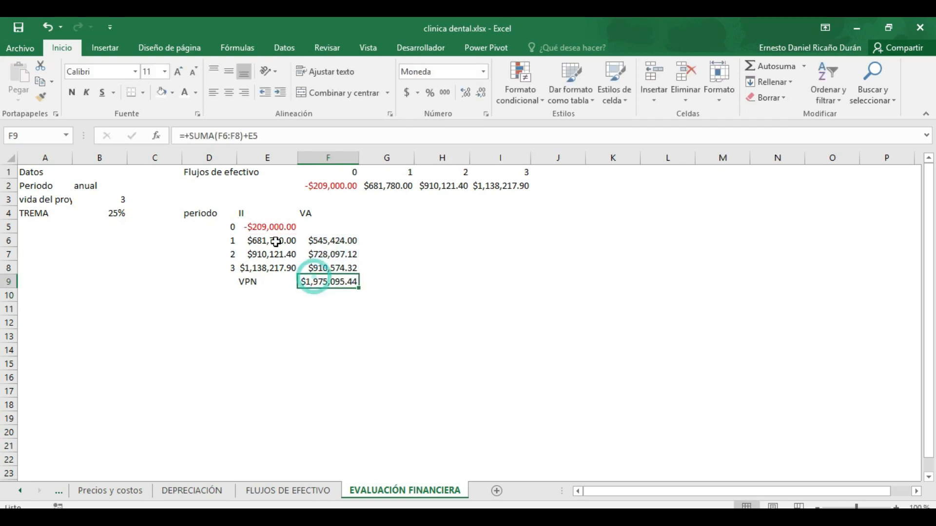
click(171, 93)
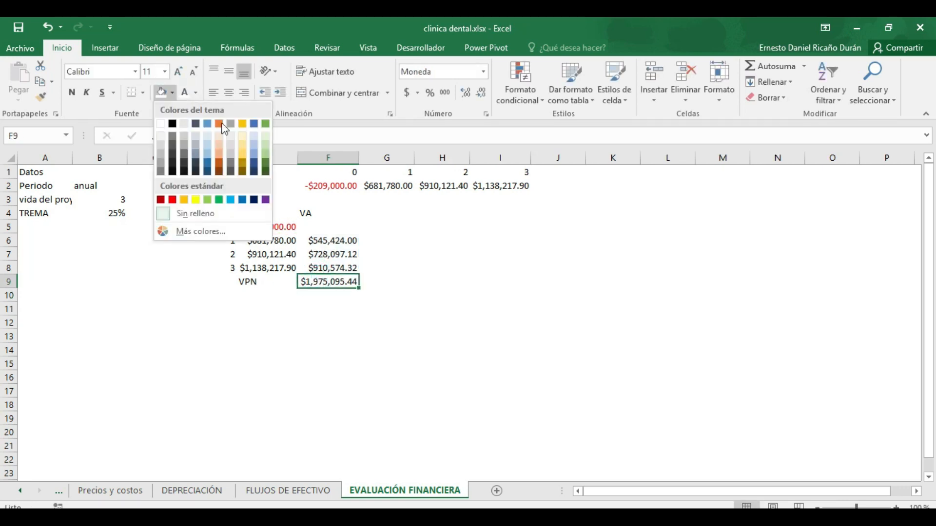
click(195, 200)
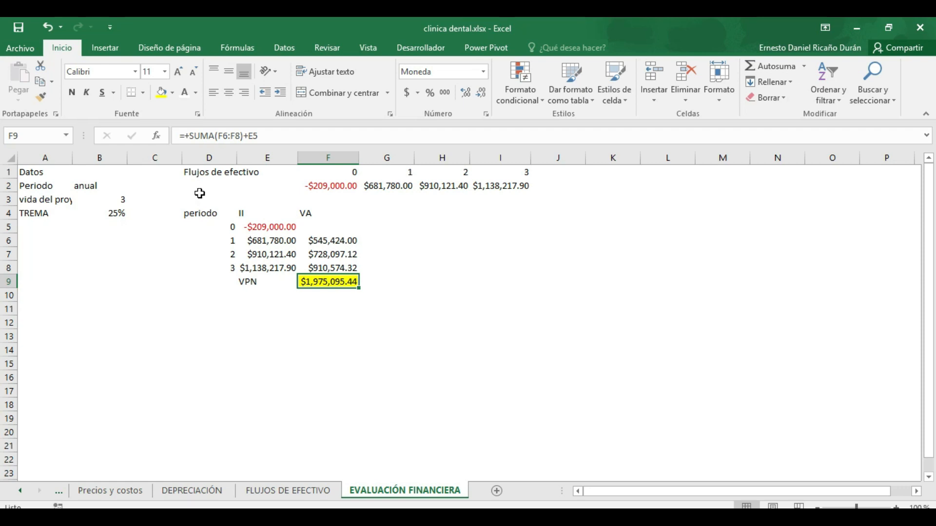
click(128, 218)
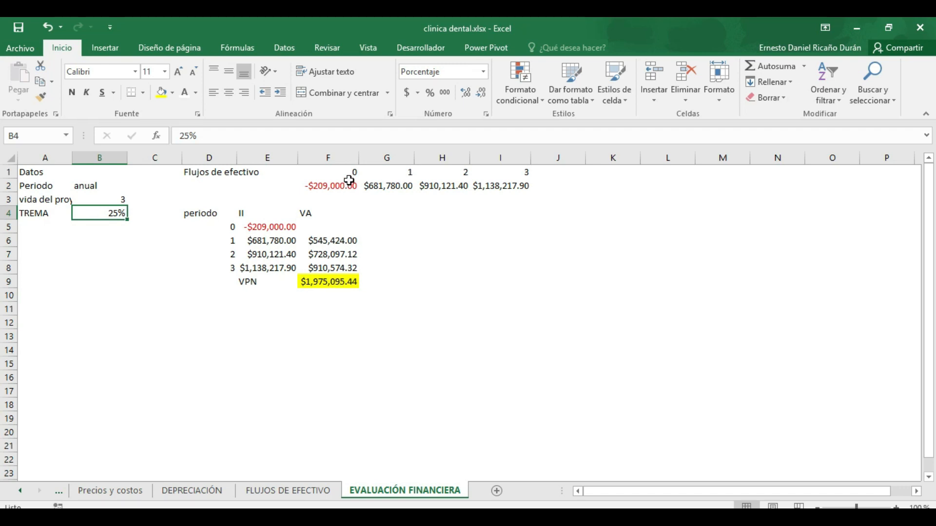
drag(349, 181, 493, 185)
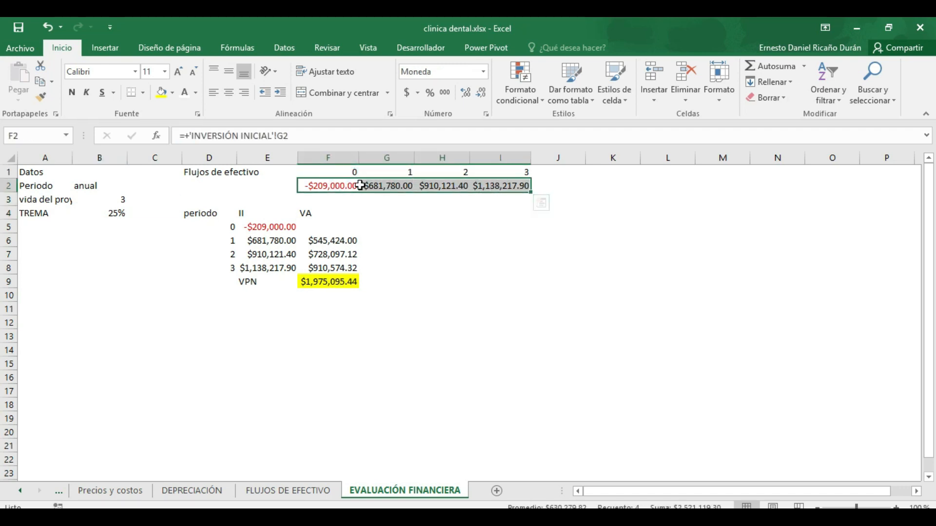
Enter the label TIR in A7, below the TREMA data
click(90, 252)
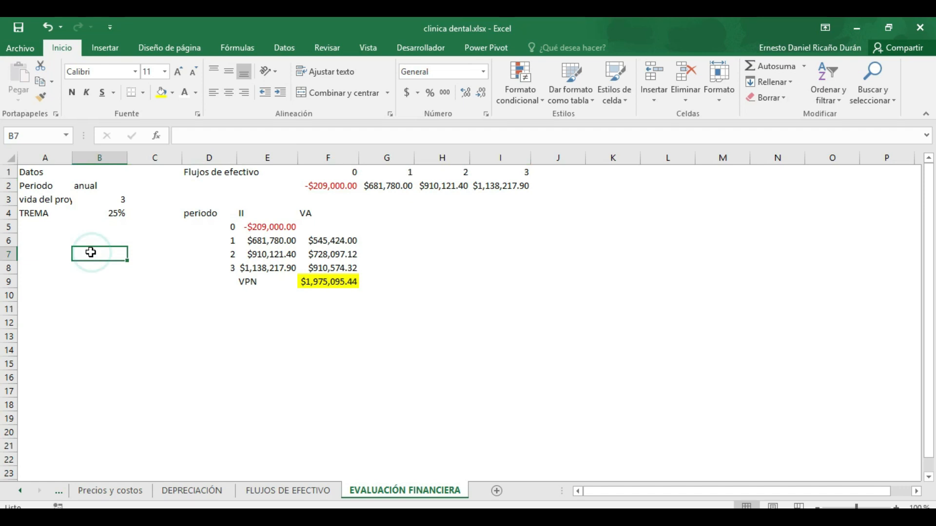
click(65, 257)
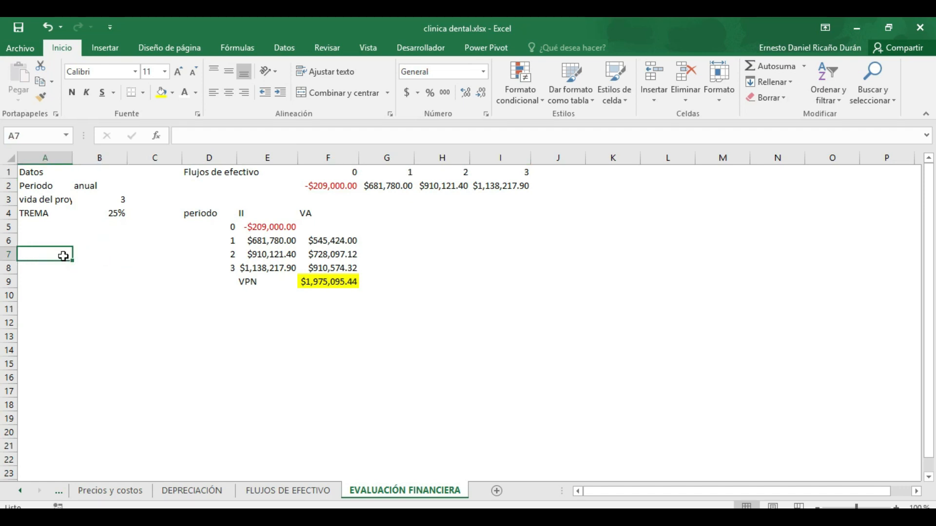
text(TIR)
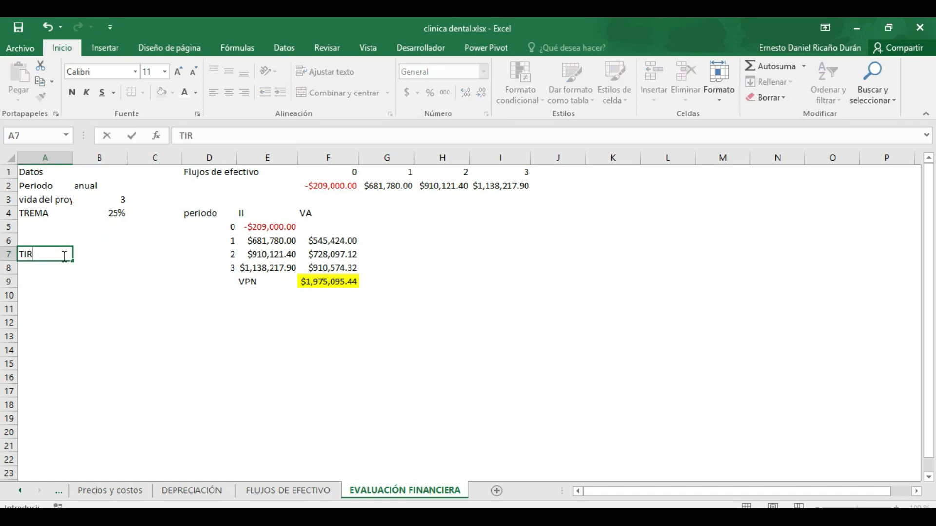
key(Return)
Calculate the internal rate of return in A8 with the formula =TIR(F2:I2) over the cash flows
text(=)
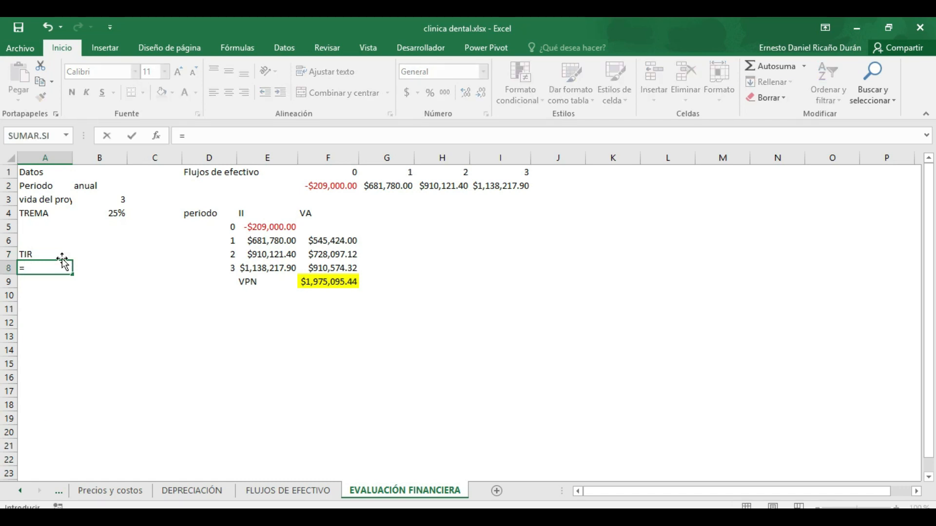
text(tir)
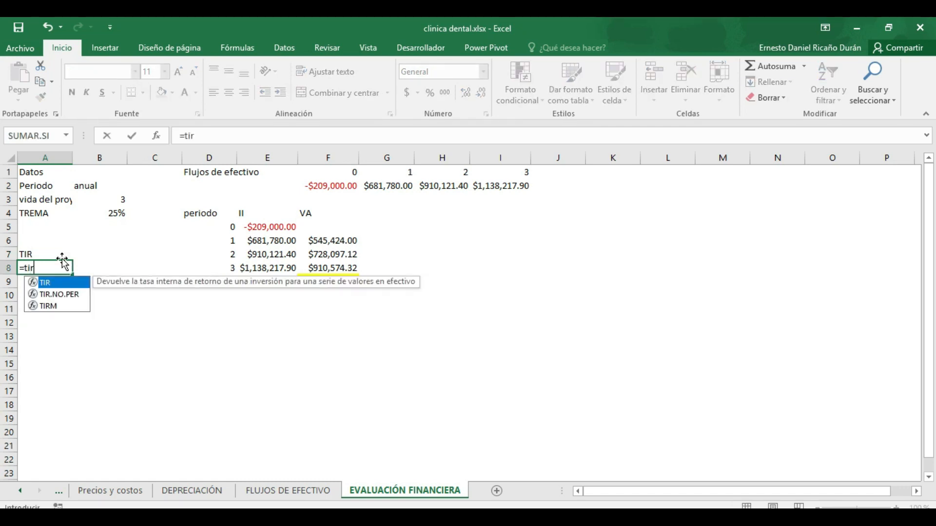
text(()
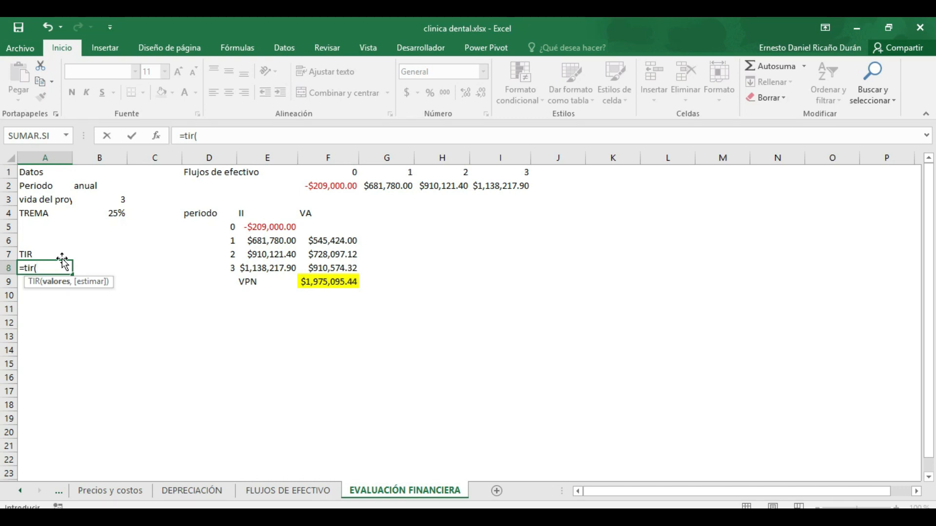
drag(316, 184, 515, 196)
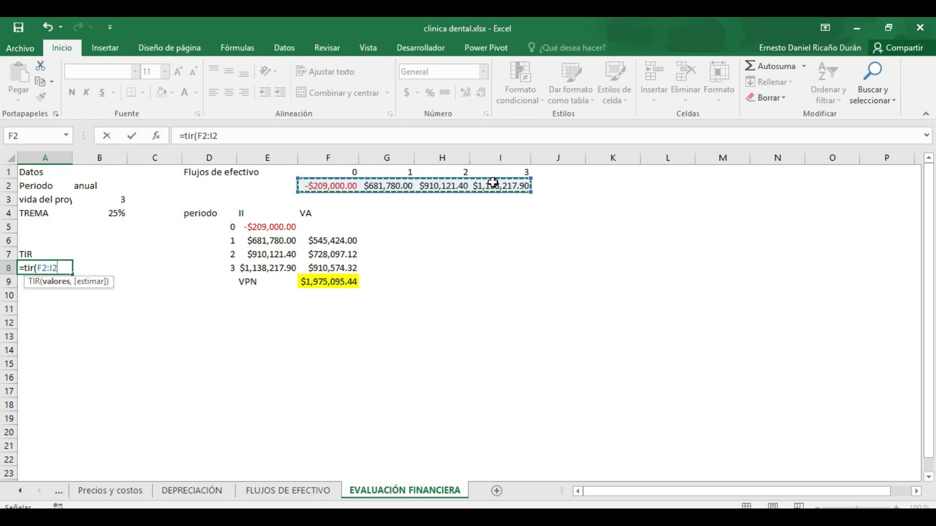
key(Return)
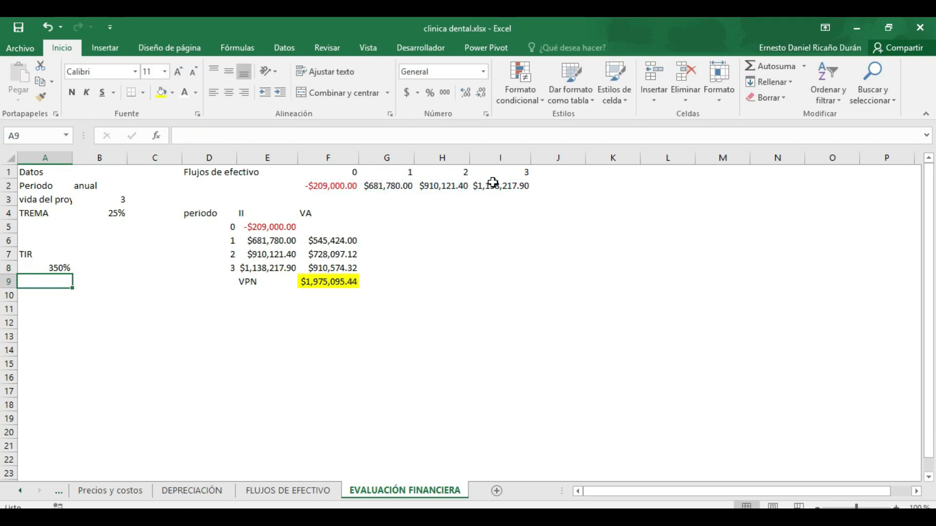
Enter a trial rate of 45% in C8 and the letter w in C9 below it
click(51, 267)
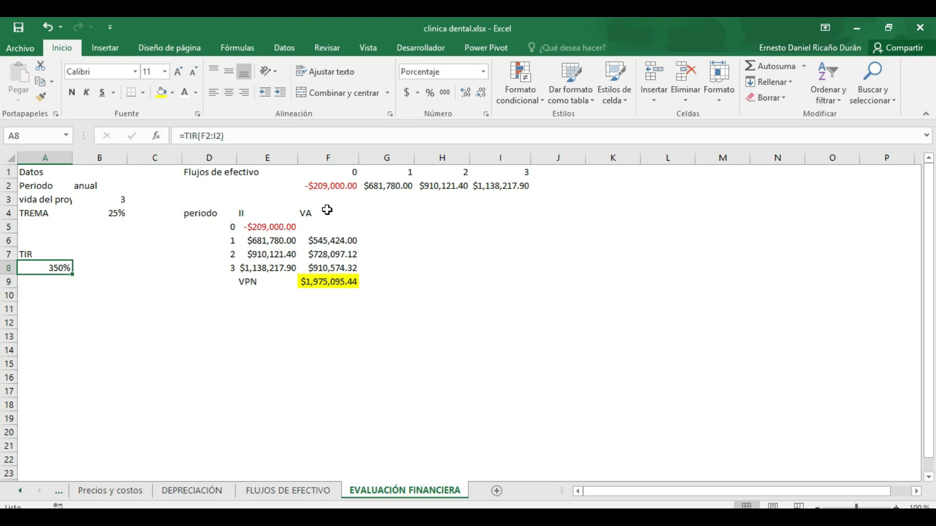
click(157, 263)
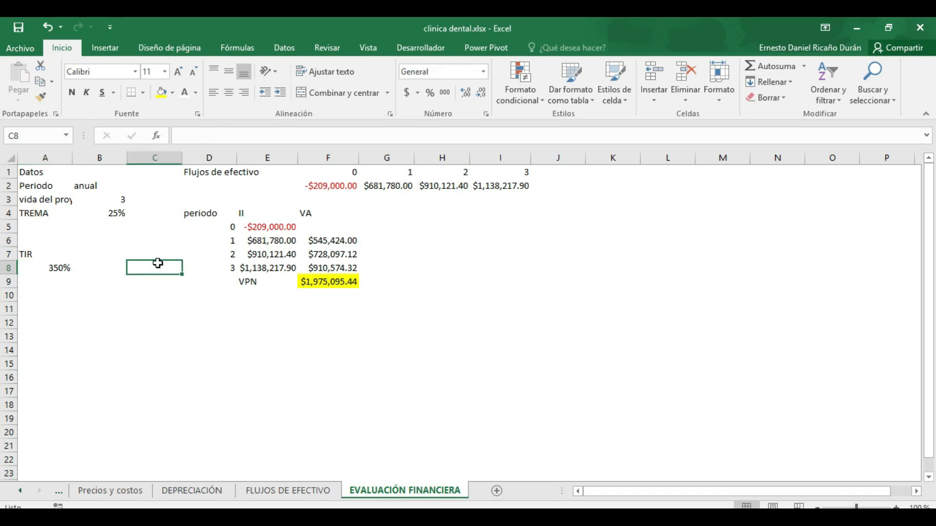
text(45%)
key(Return)
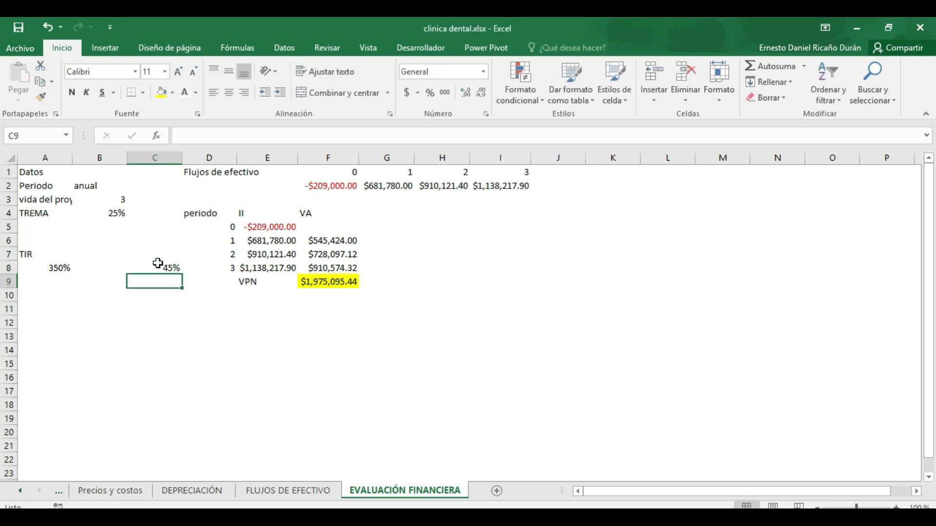
text(w)
Clear the trial entries from C9 and C8
click(157, 264)
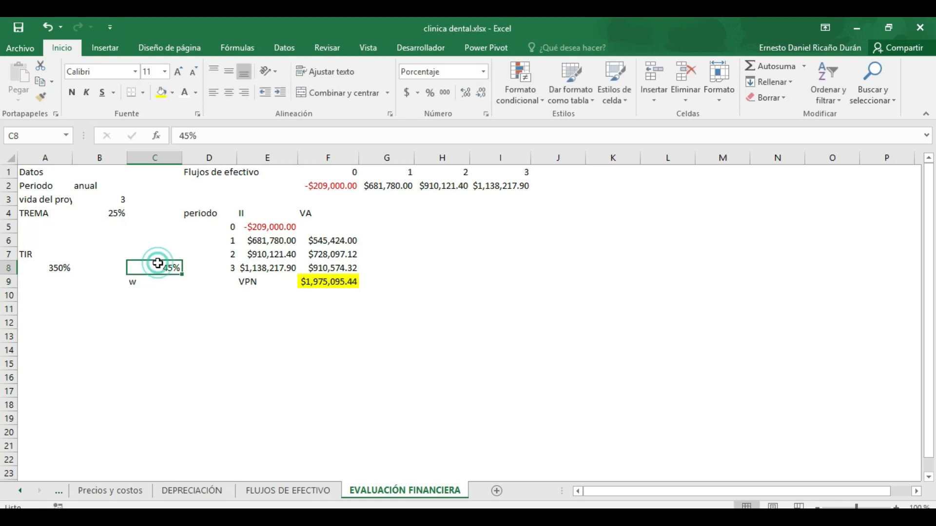
click(135, 286)
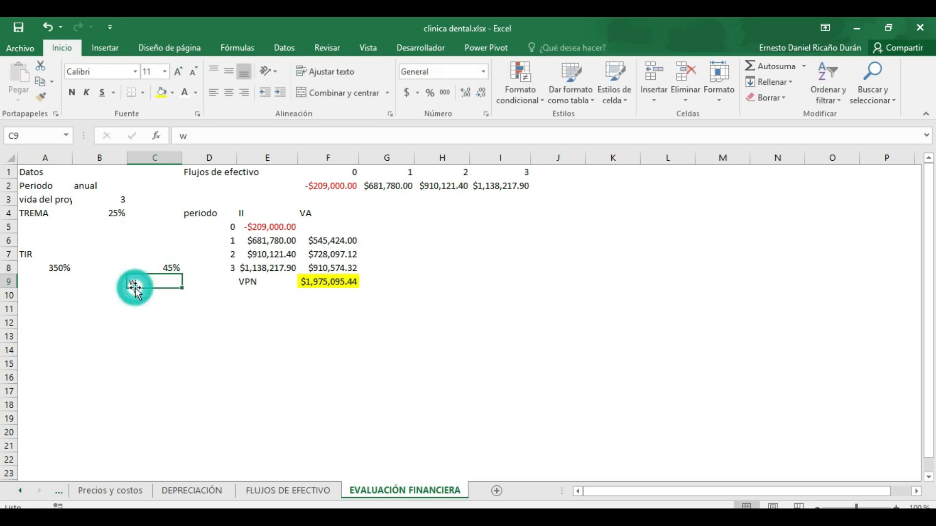
key(BackSpace)
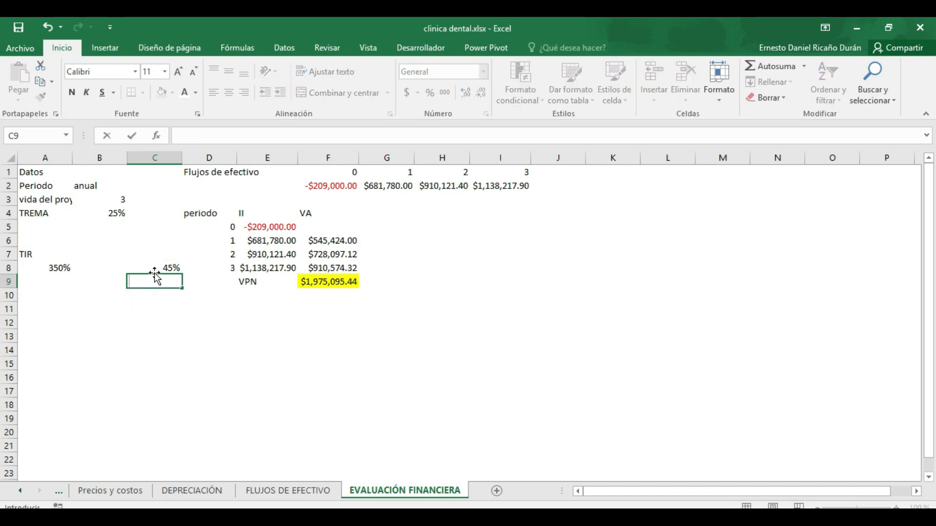
click(165, 254)
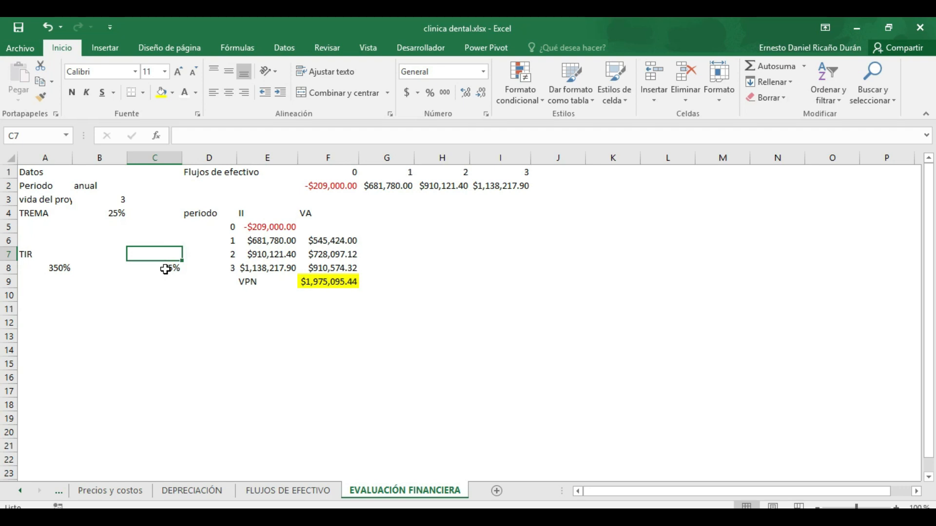
click(166, 270)
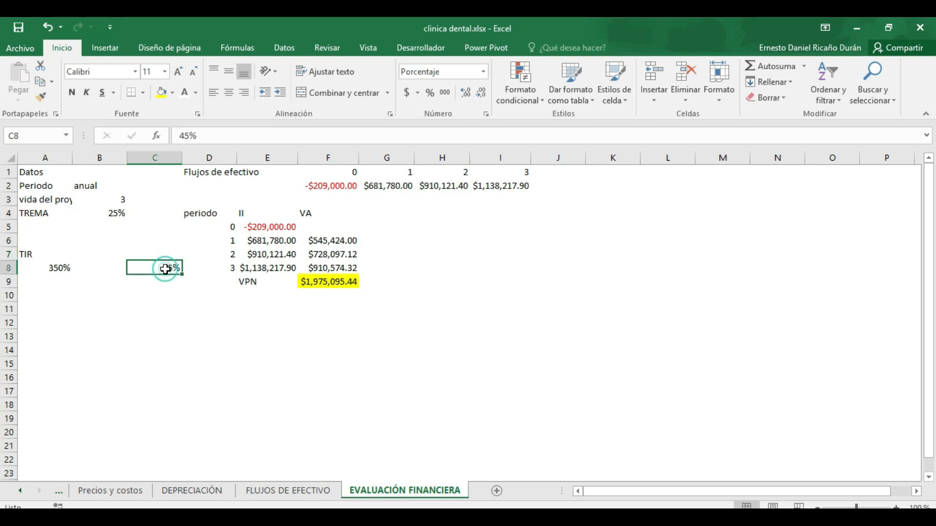
key(Delete)
click(208, 295)
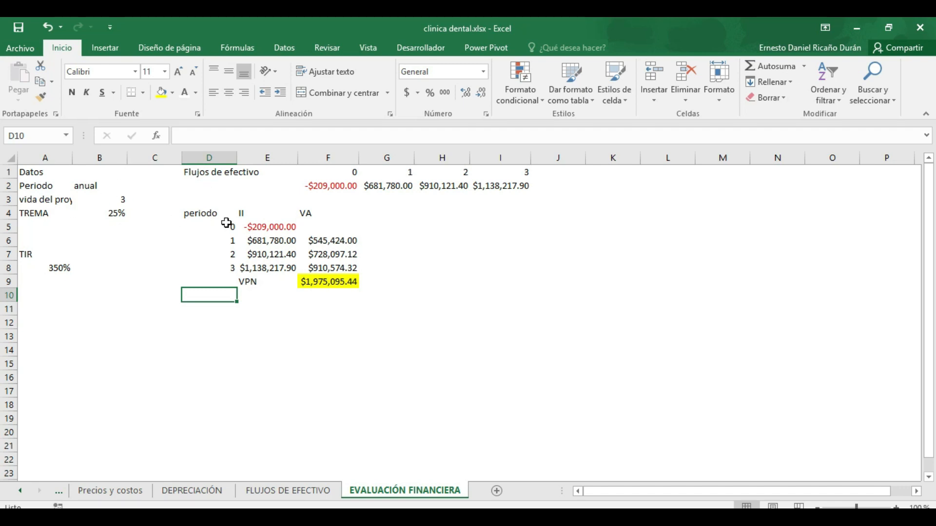
Highlight the TIR result in A8 with a yellow fill
click(58, 267)
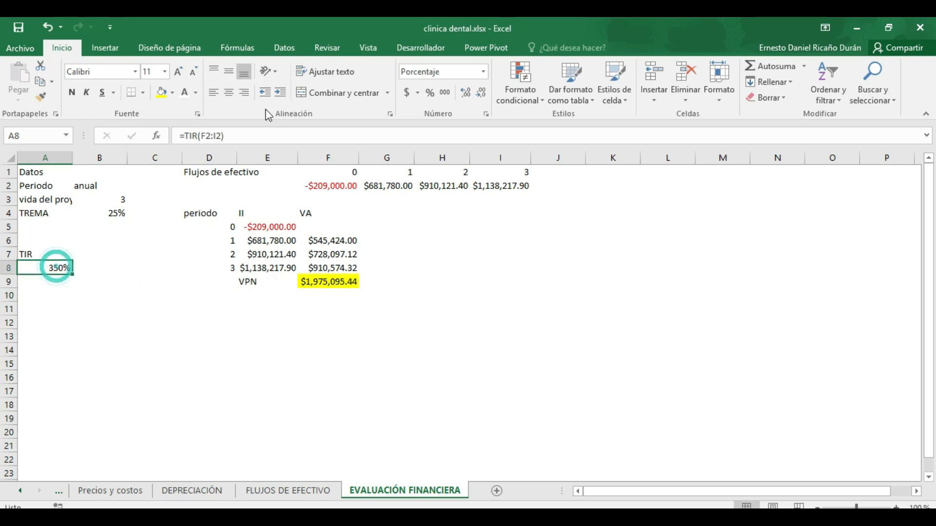
click(160, 92)
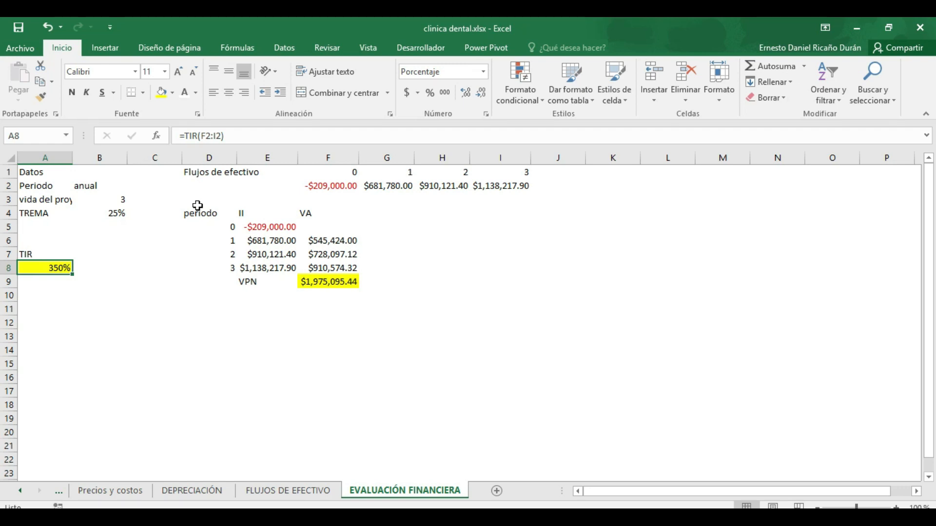
Insert a scatter line chart without markers from the present values in F6:F8, and remove its axes and vertical gridlines
drag(314, 240, 332, 268)
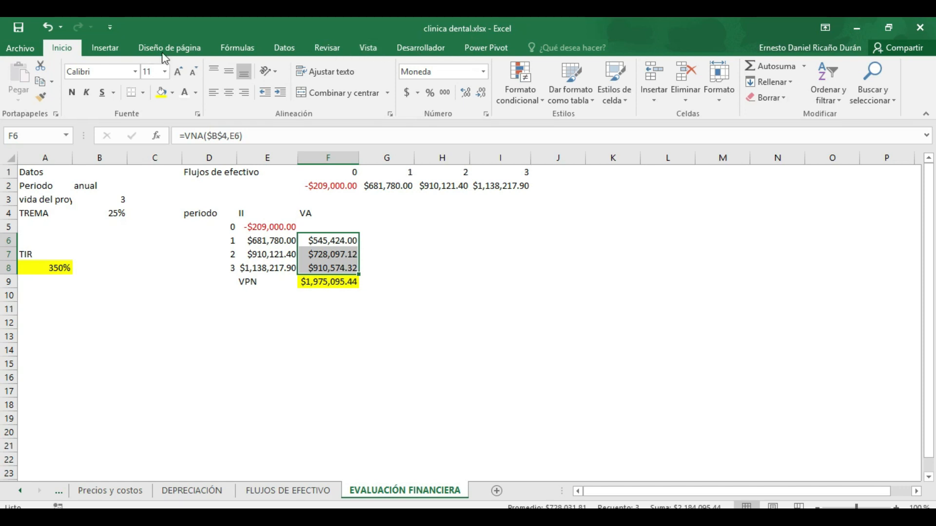
click(105, 47)
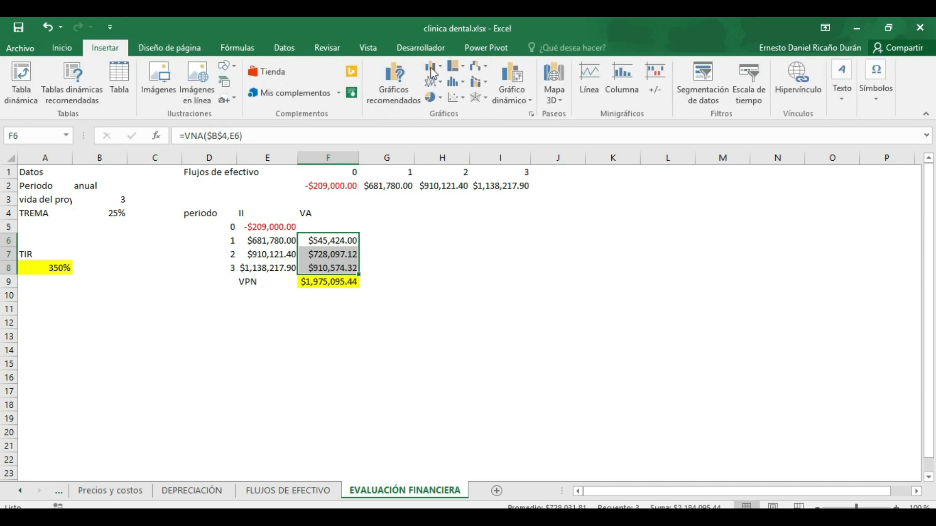
click(454, 100)
click(502, 180)
drag(700, 210, 708, 199)
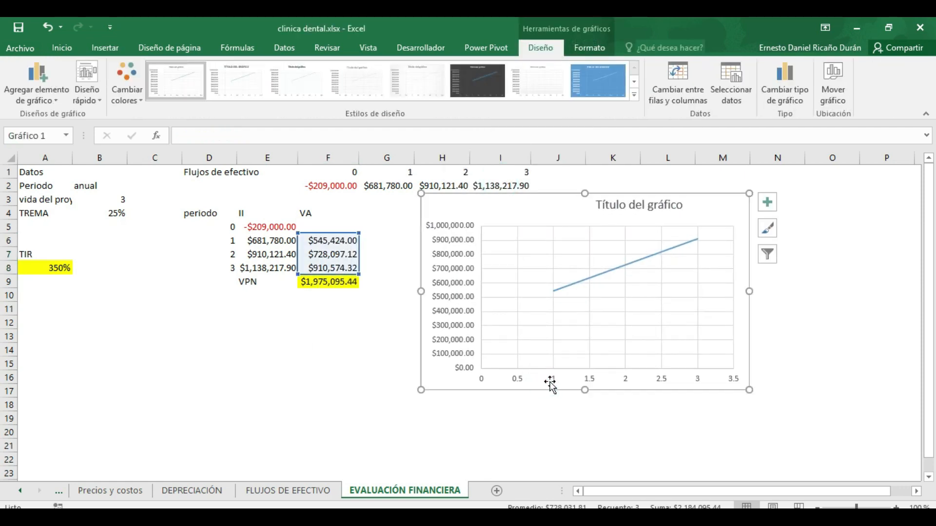
double_click(516, 268)
key(Delete)
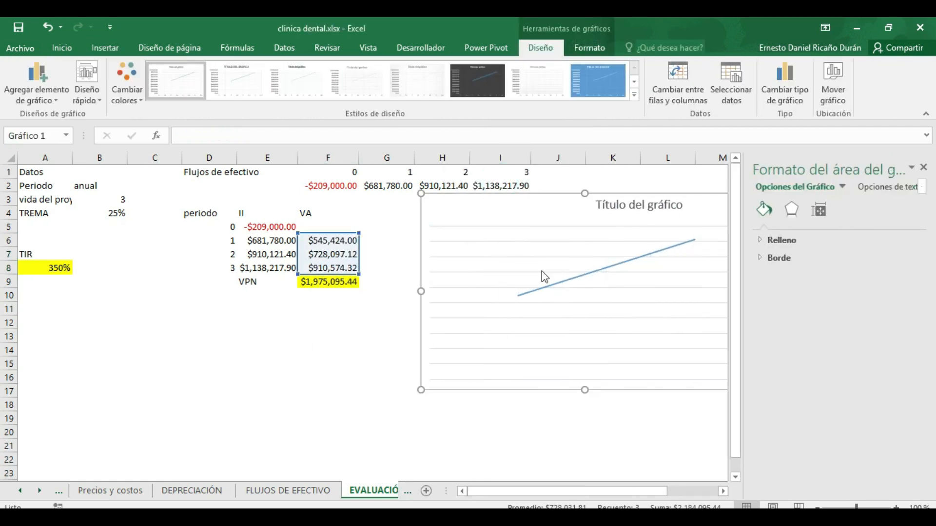
Add value data labels to the chart line and reposition them below their points
click(607, 269)
right_click(610, 273)
click(596, 273)
right_click(601, 273)
mouse_move(668, 359)
click(847, 378)
click(648, 268)
drag(647, 270, 652, 277)
drag(711, 241, 713, 258)
click(924, 167)
Set the chart title to Evolución de valor presente
click(662, 206)
click(640, 206)
triple_click(640, 206)
key(BackSpace)
text(Evolución de valor presente)
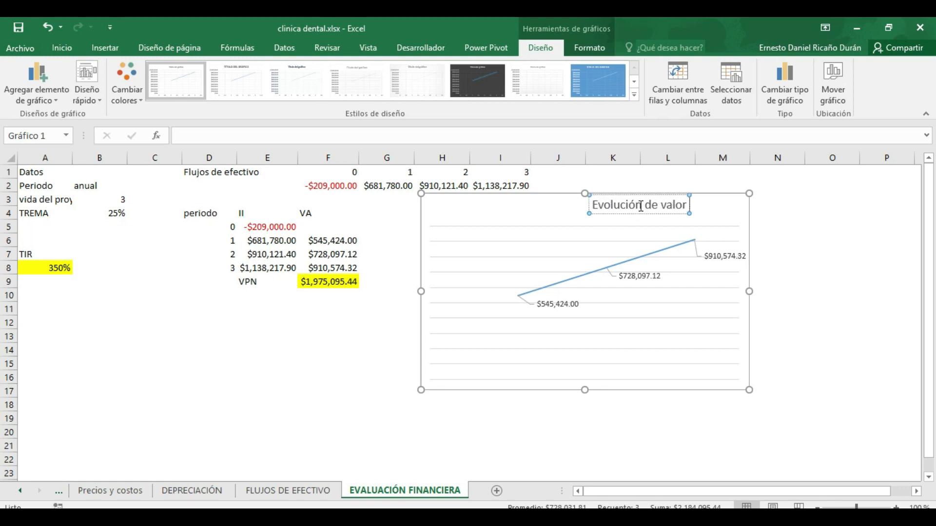
Remove the chart's horizontal gridlines, and narrow and reposition the chart beside the VPN table
click(480, 255)
key(Delete)
drag(421, 291, 491, 284)
drag(635, 260, 598, 288)
drag(713, 319, 741, 317)
click(382, 243)
drag(594, 242, 526, 246)
click(436, 247)
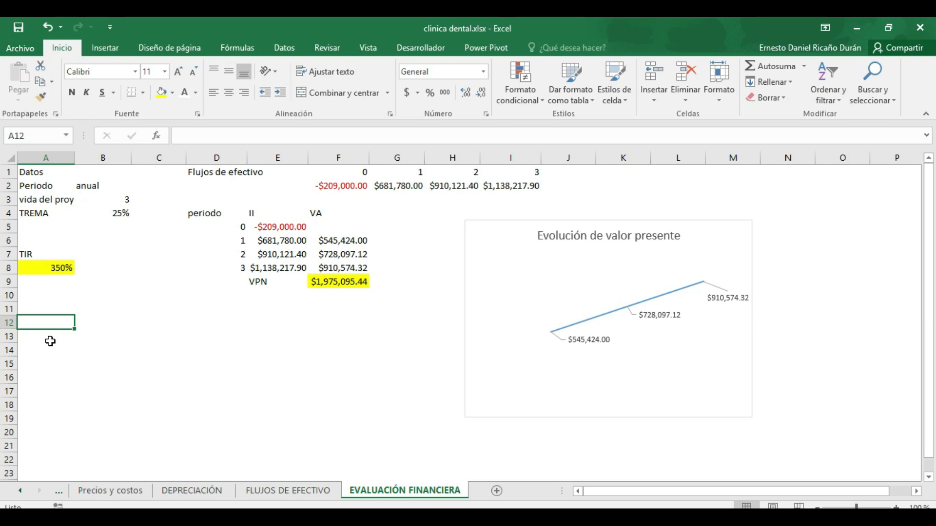
Start the payback table with PR in A12 and II in A13, linking A14 to the initial investment in E5
click(347, 239)
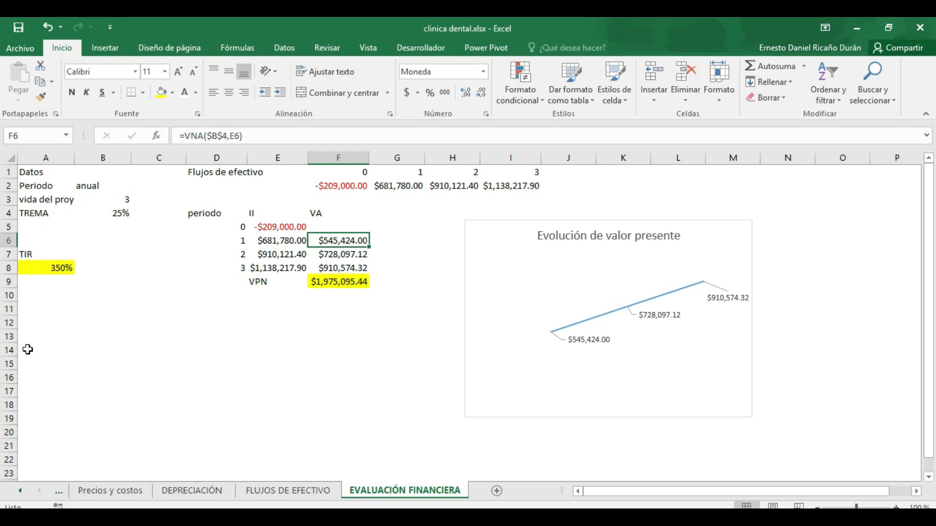
click(27, 328)
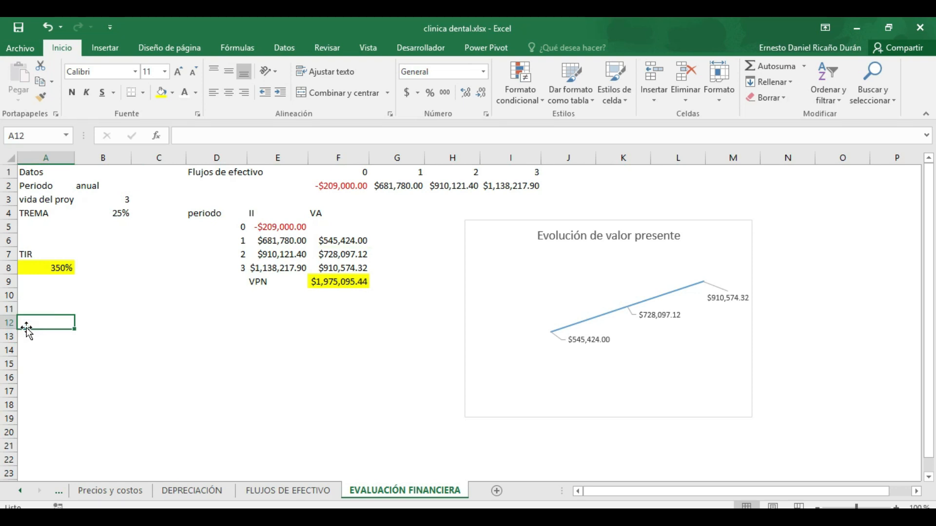
text(PR)
key(Return)
text(II)
key(Return)
text(+)
click(301, 228)
key(Return)
Add an años column in B12 with the years 1, 2 and 3 in B13:B15
click(89, 323)
text(años)
key(Return)
text(1 2 3)
Add a Flujos column in C12, link C13 to the present value in F6, and copy the link down to C15
click(155, 321)
text(Flujos)
key(Return)
text(+)
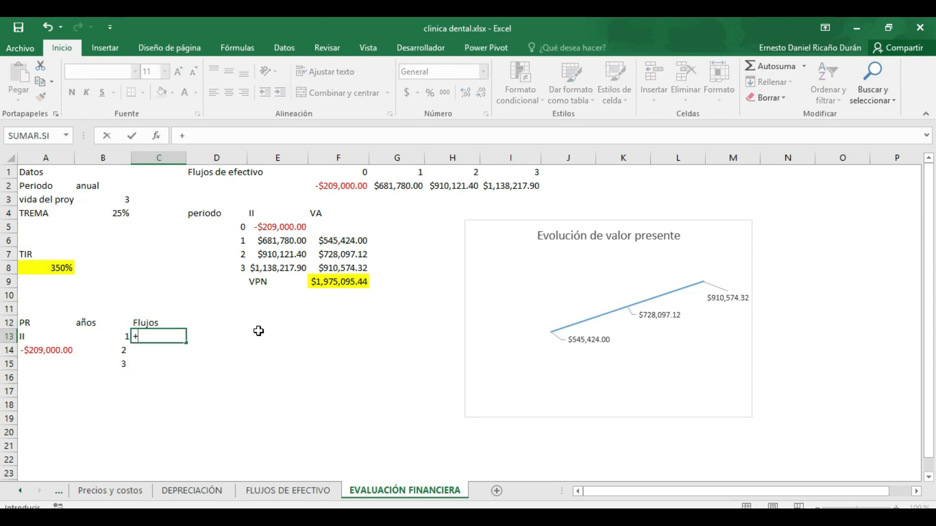
click(338, 241)
key(Return)
click(184, 342)
drag(185, 344, 185, 370)
Add a suma column in D12 with the cumulative formulas +A14+C13 in D13 and +C14+D13 in D14
click(211, 324)
text(suma +)
click(46, 350)
text(+)
click(159, 337)
key(Return)
text(+)
key(Left)
text(+)
key(Up)
key(Return)
key(Return)
key(Return)
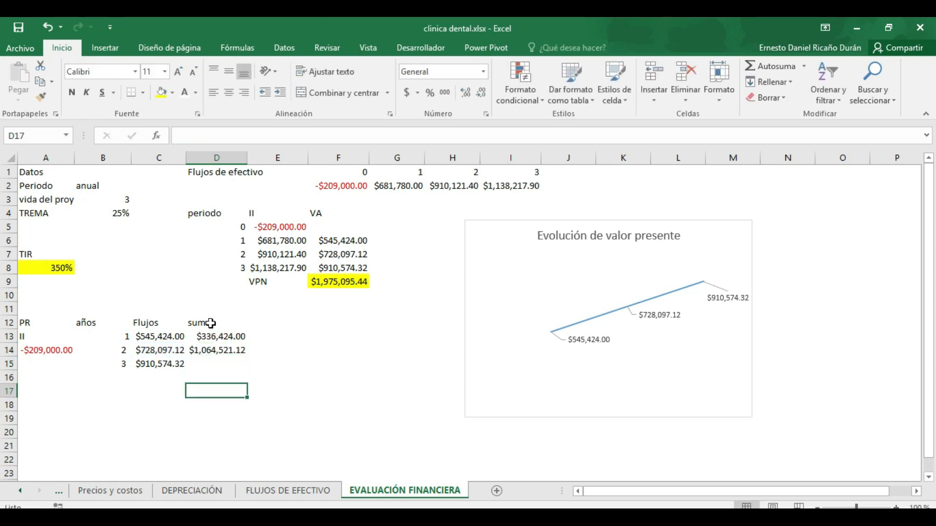
Enter the label PR in C17 and the unit Años in E17, below the payback table
key(Left)
text(PR)
key(Right)
key(Right)
text(Años)
key(Left)
Calculate the payback period in D17 with the formula =-D13/(-D13+D14)+B13 and apply the comma number style
text(=)
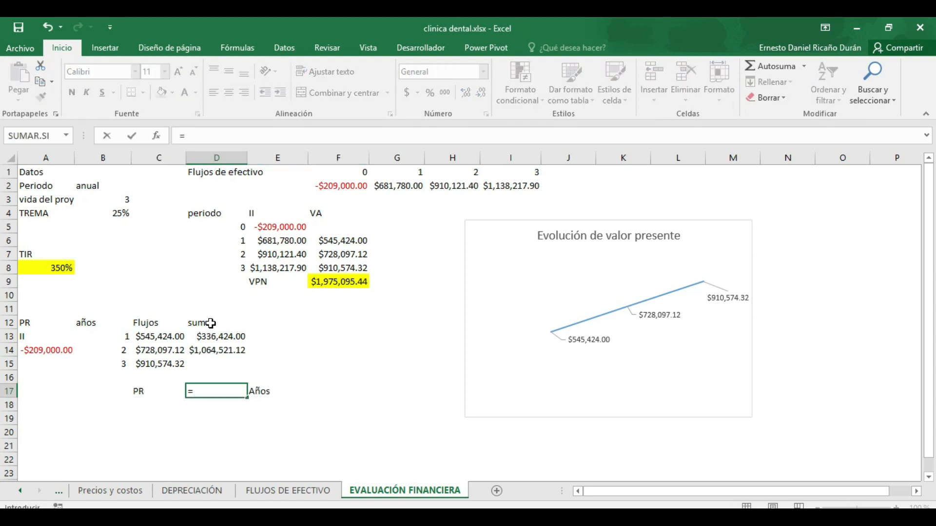
text(-)
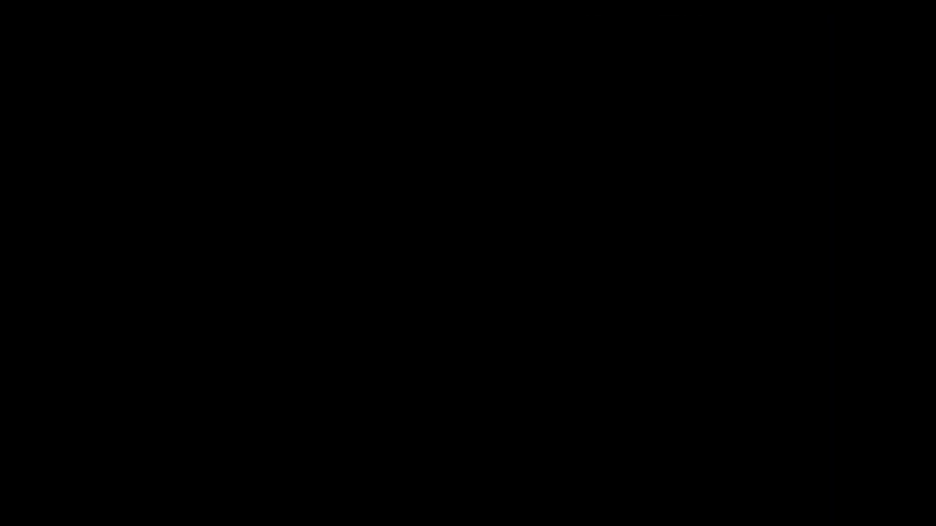
key(Up)
key(Up)
key(Up)
key(Up)
text(/(-)
key(Up)
key(Up)
key(Up)
key(Up)
text(+)
key(Up)
key(Up)
key(Up)
text()+)
key(Up)
key(Up)
key(Left)
key(Up)
key(Up)
key(Left)
key(Return)
click(200, 389)
click(445, 95)
Enter the unit label Meses in E18, below Años
click(227, 403)
key(Right)
text(Meses)
key(Return)
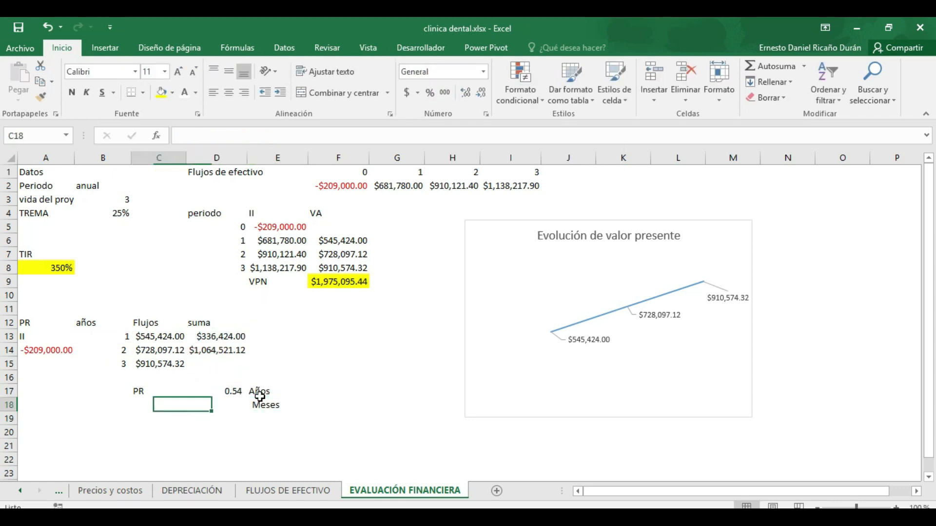
key(Home)
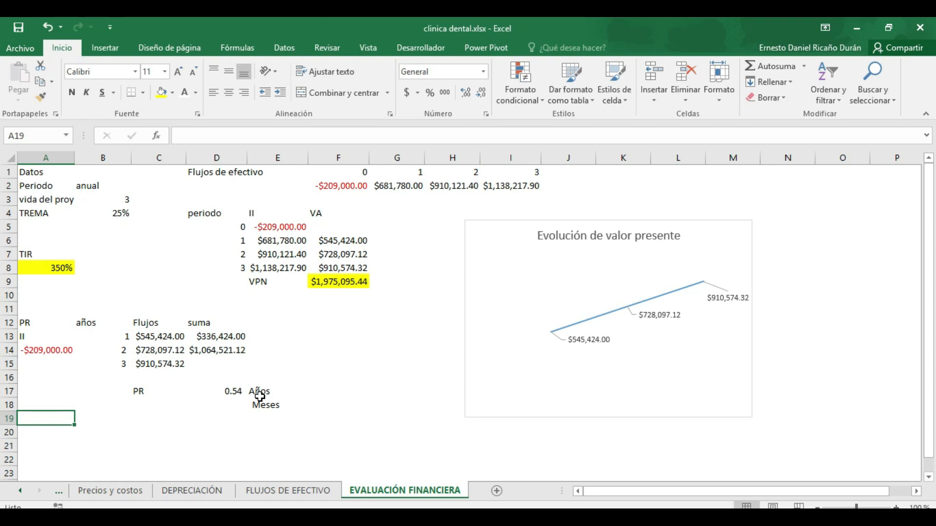
click(209, 347)
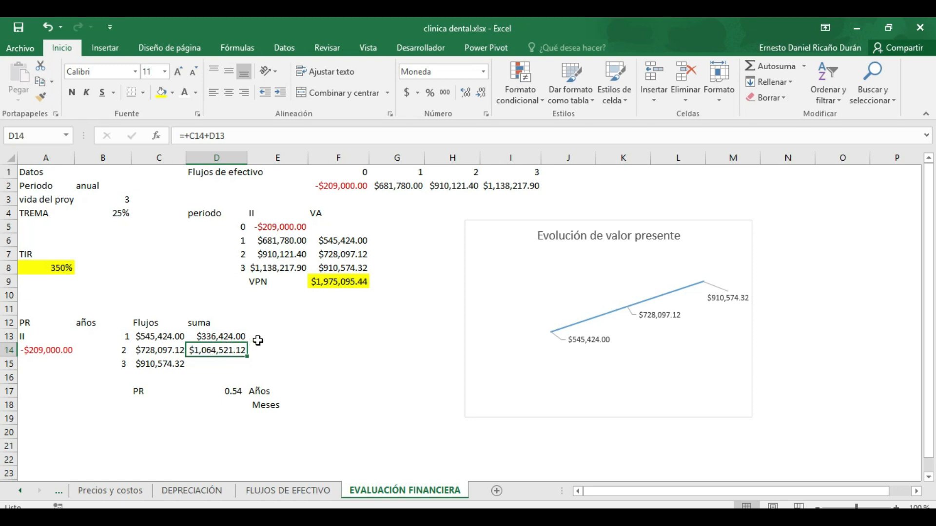
scroll(261, 334, down, 1)
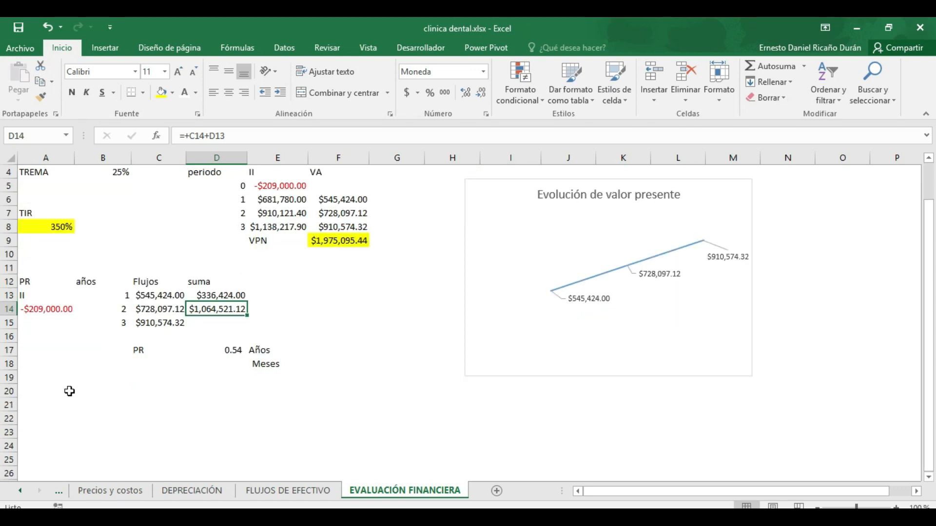
In A19, extract the first four characters of the payback period with the formula =IZQUIERDA(D17,4)
click(65, 390)
click(61, 377)
text(=uzq)
key(BackSpace)
key(BackSpace)
key(BackSpace)
text(izquierda()
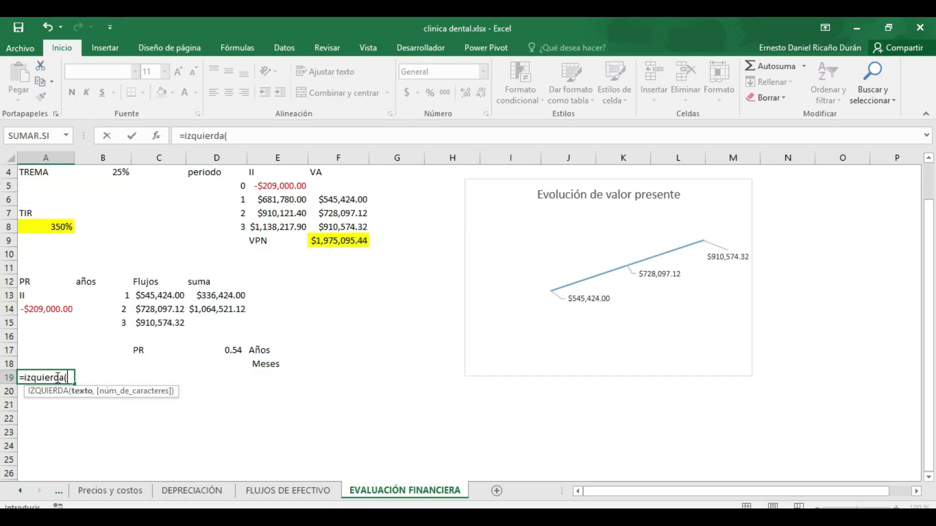
click(236, 349)
text(,4)
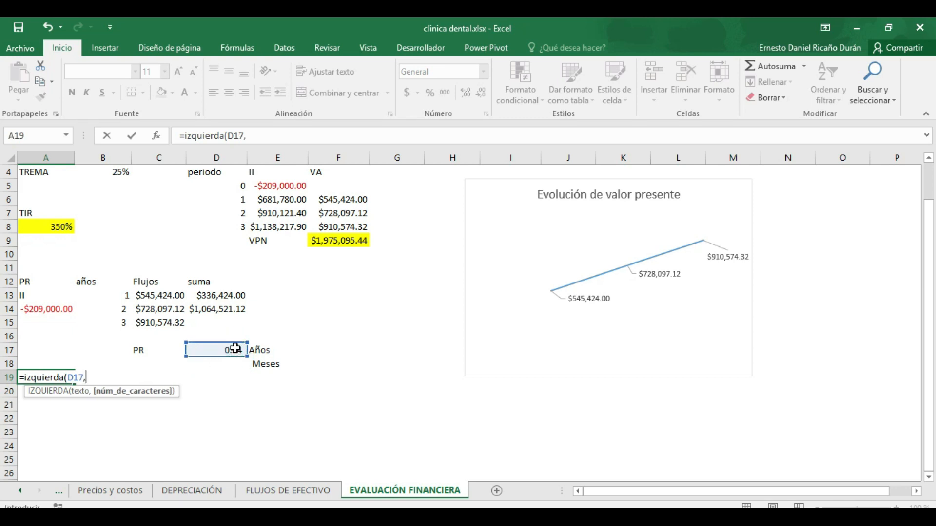
key(Return)
In A20, extract the decimal part of A19 with a DERECHA formula that takes the last 3 characters
text(=)
key(Up)
key(BackSpace)
key(BackSpace)
key(BackSpace)
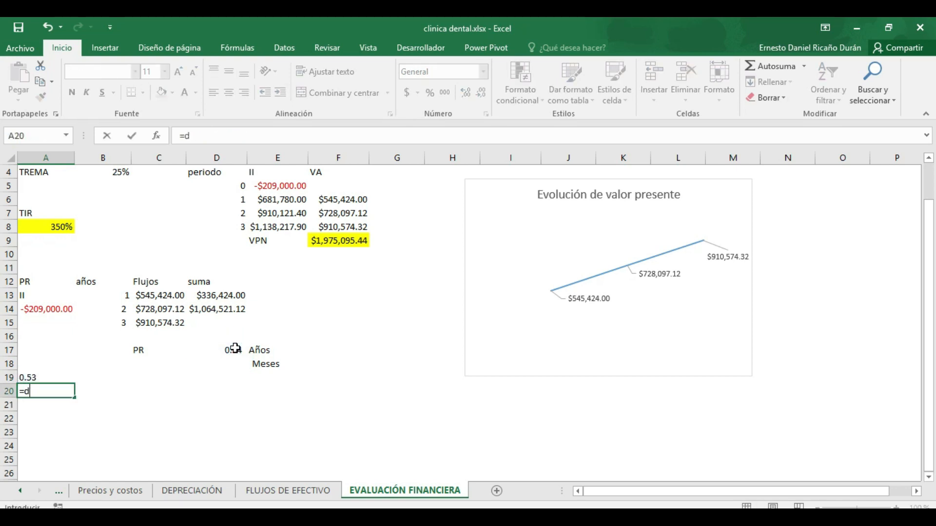
text(derecha()
key(Up)
key(F8)
key(BackSpace)
key(BackSpace)
key(BackSpace)
key(BackSpace)
text(,3)
key(Return)
Convert the payback fraction to months in D18 with the formula =A20*12
click(233, 370)
text(=a20*12)
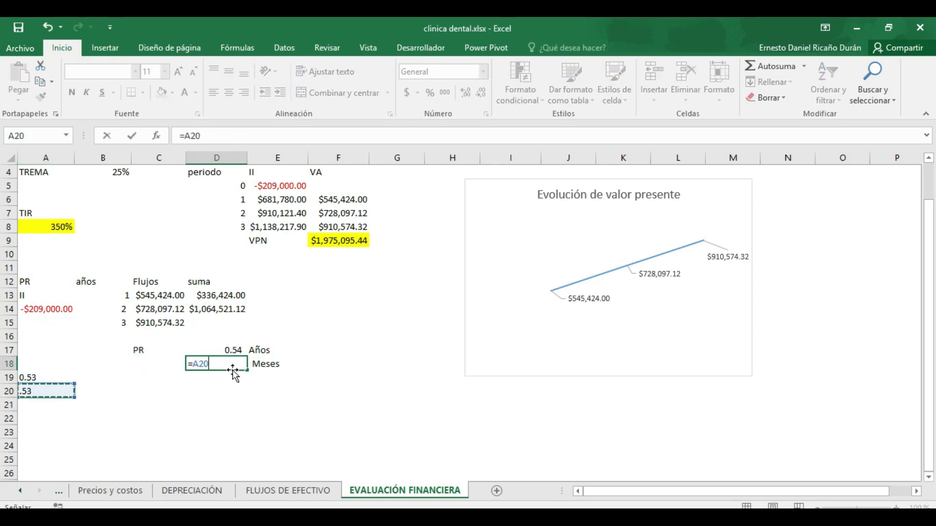
key(Return)
key(Up)
key(Up)
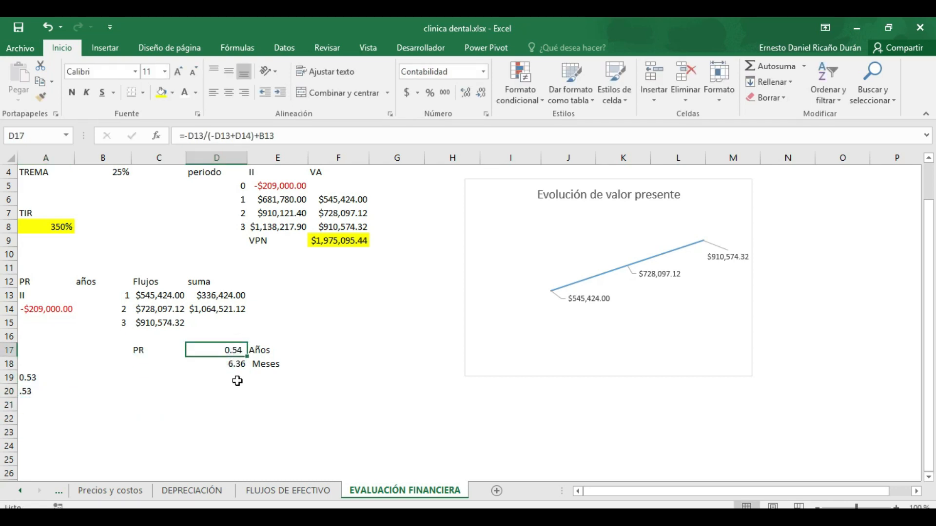
Fill the payback results D17:D18 with yellow and hide the helper values in A19:A20 while keeping their formulas
drag(215, 352, 216, 364)
click(161, 93)
drag(46, 381, 47, 392)
key(Delete)
click(301, 375)
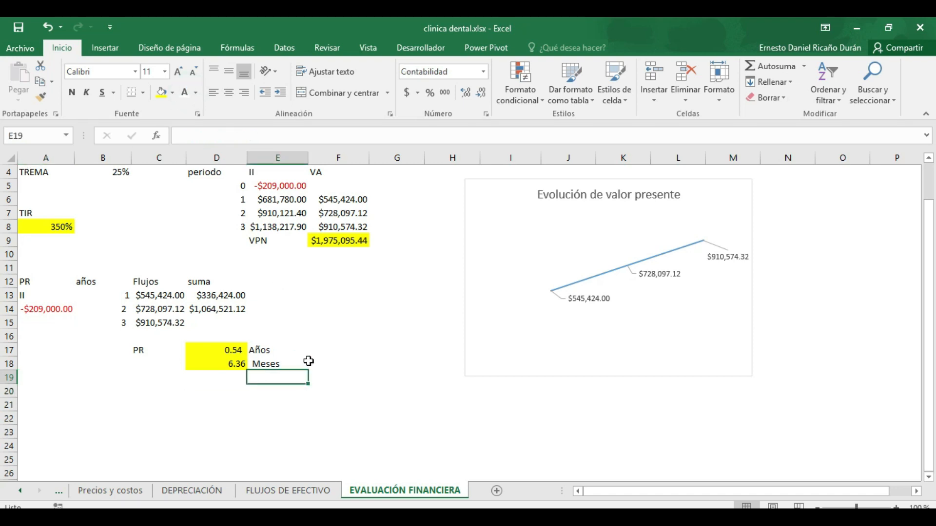
Review the payback period in years in D17 and in months in D18
click(310, 363)
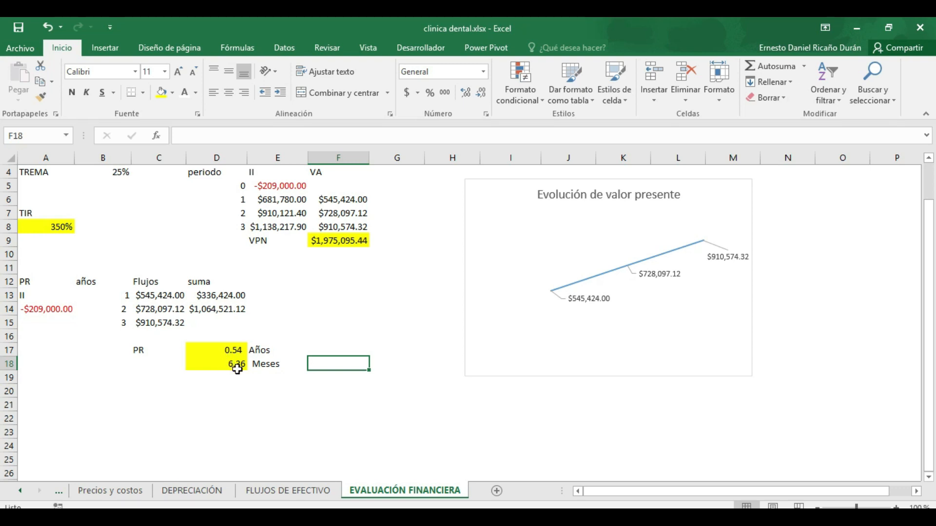
click(412, 405)
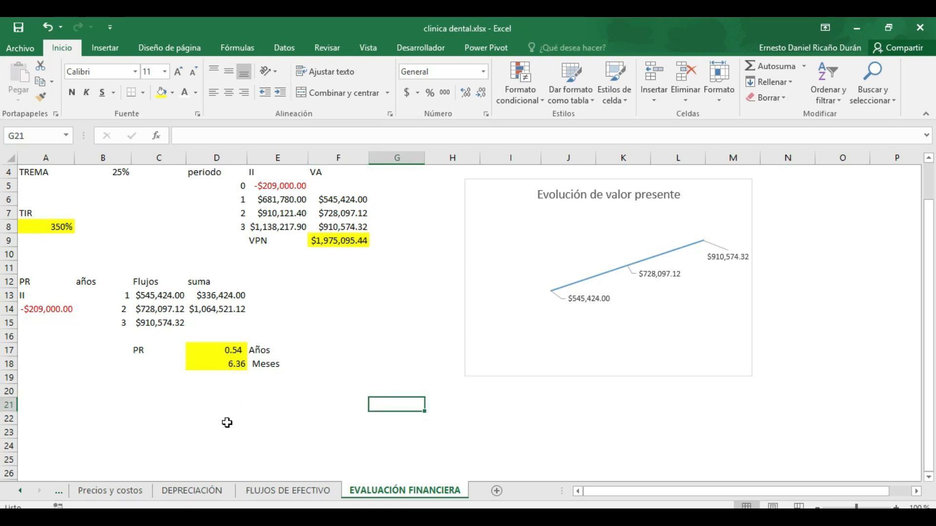
click(229, 352)
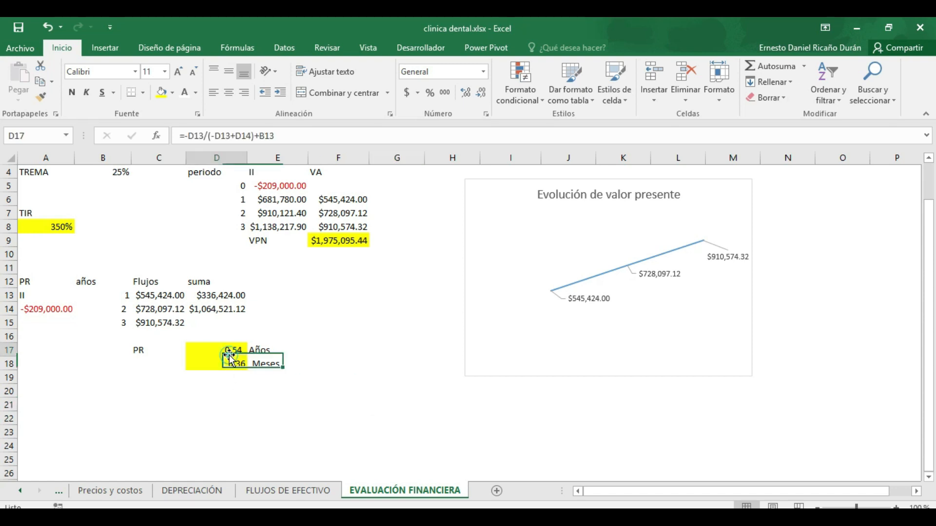
click(244, 375)
click(236, 364)
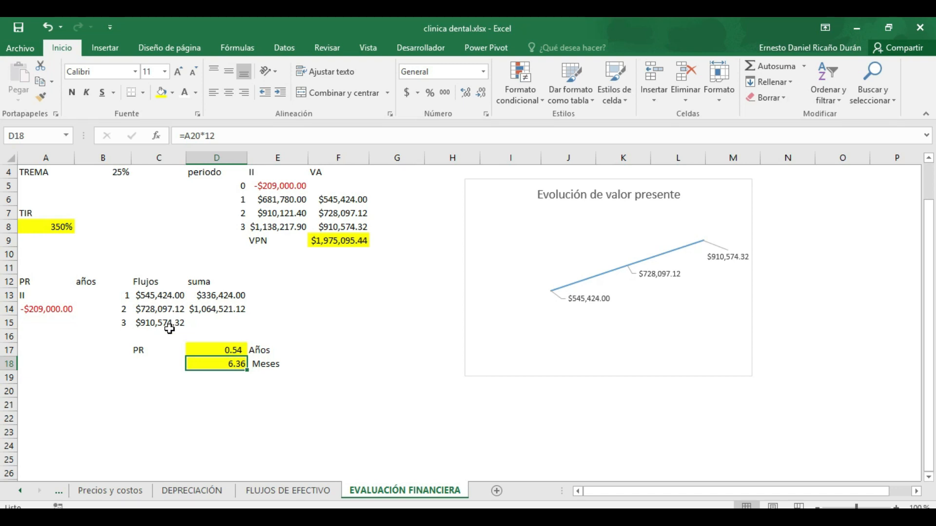
Try an initial investment of -1,000,000 in F2 and check the payback period in D17 and D18
scroll(230, 246, up, 1)
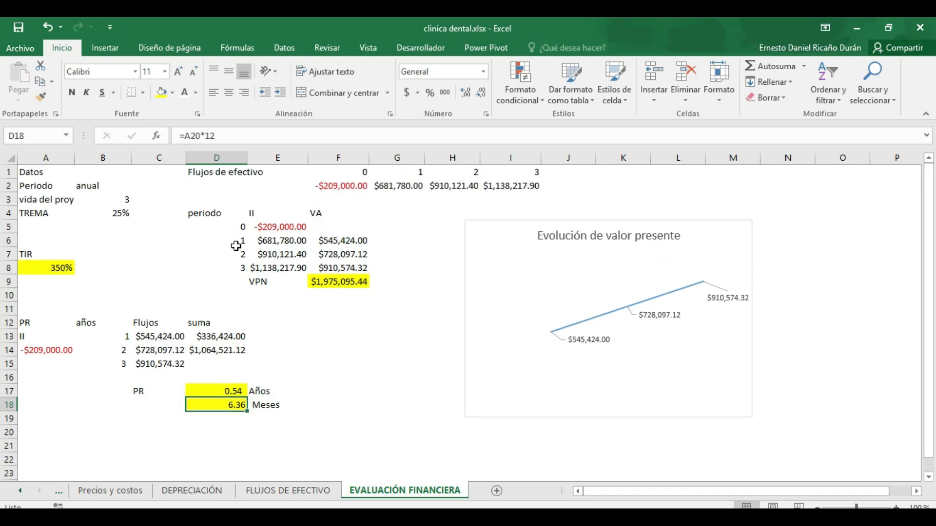
click(344, 188)
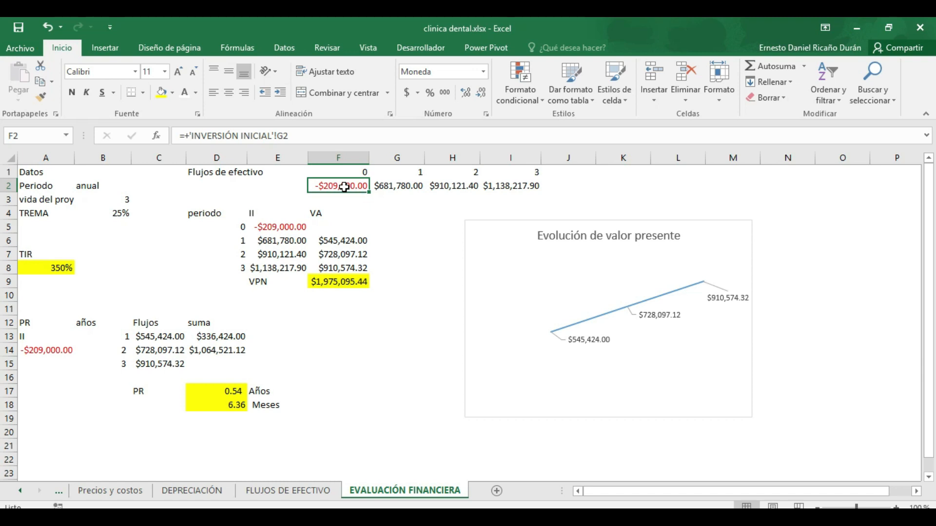
text(-$1,)
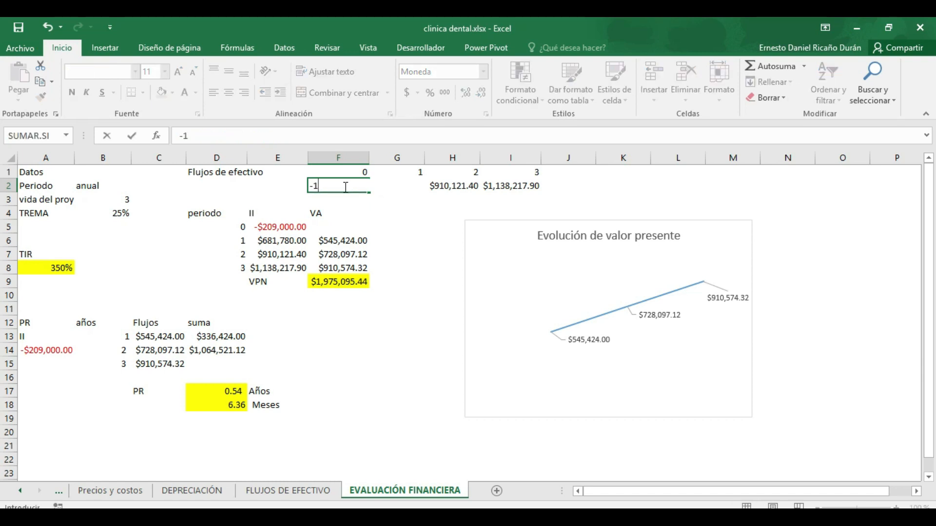
text(000,000)
key(Return)
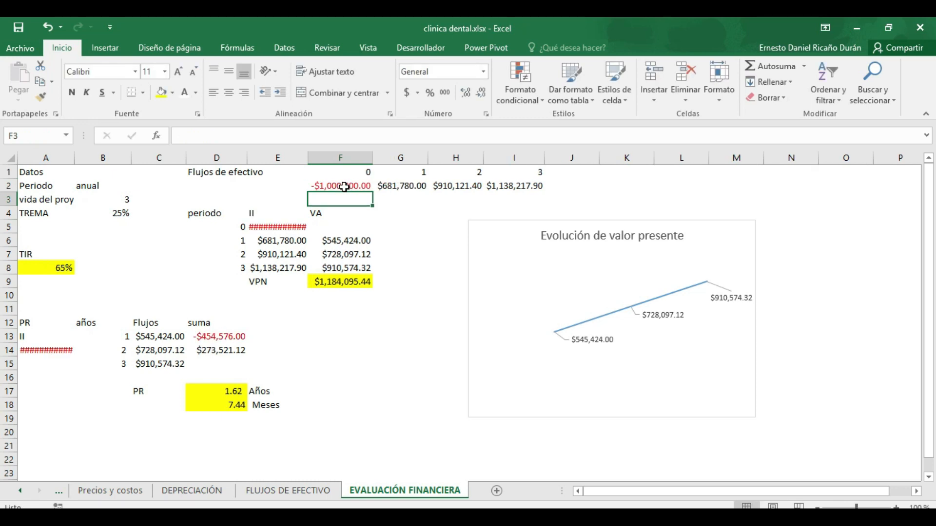
click(319, 388)
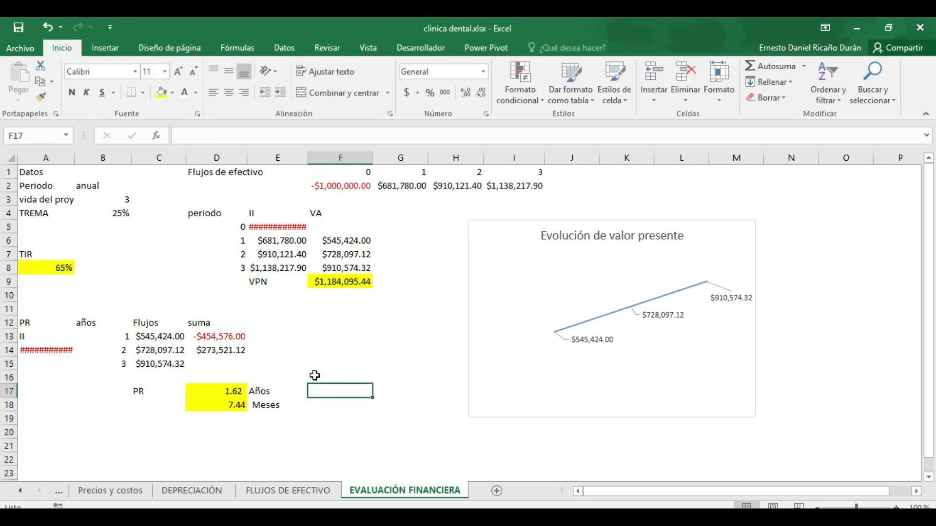
click(222, 393)
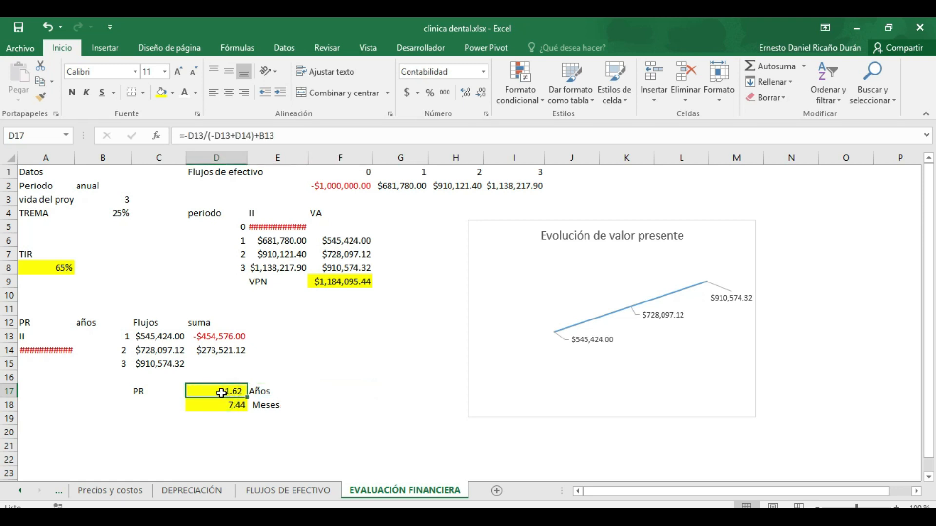
click(239, 408)
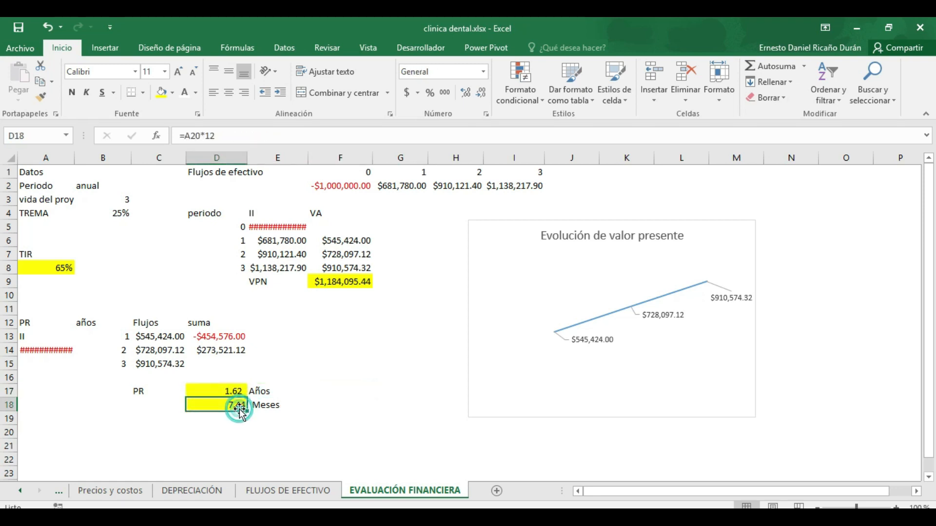
click(234, 391)
click(240, 402)
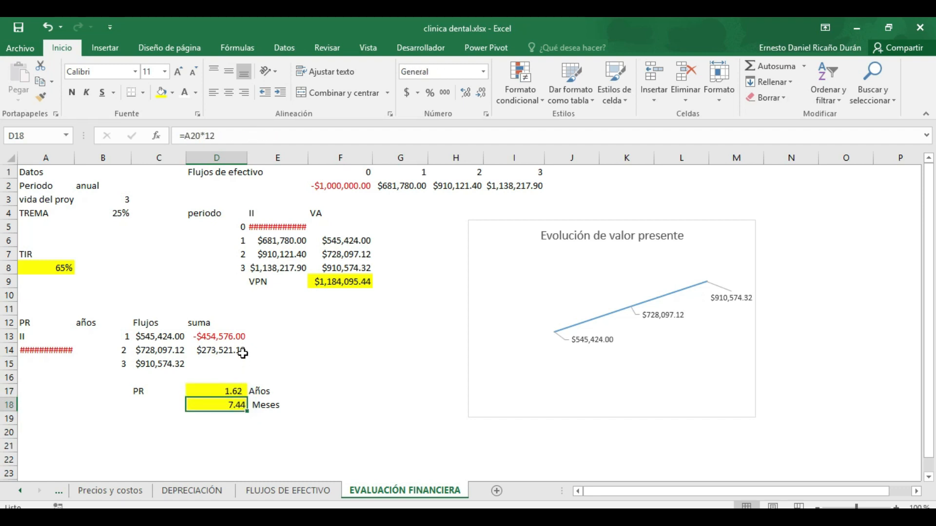
Try an initial investment of -600000 in F2 and check the payback period in years and months
click(341, 185)
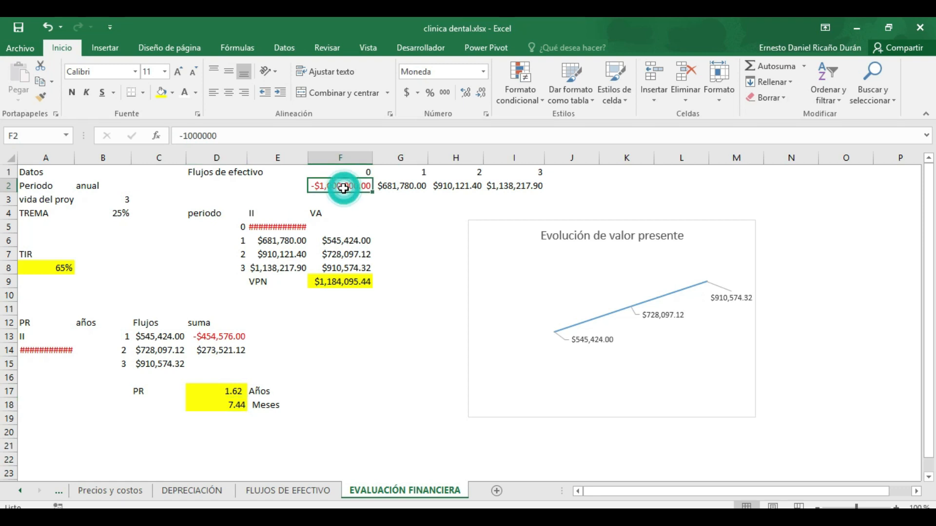
text(-600000)
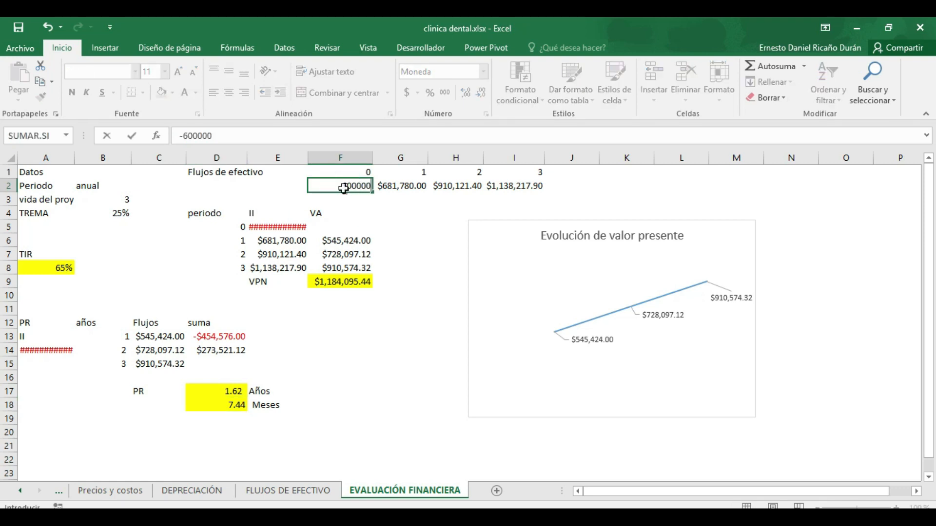
key(Return)
key(Up)
key(F2)
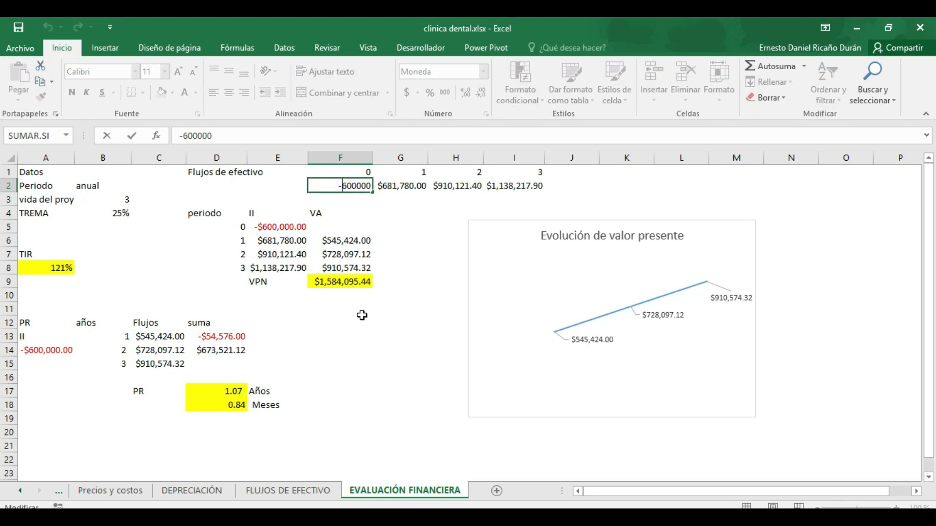
key(Return)
click(249, 391)
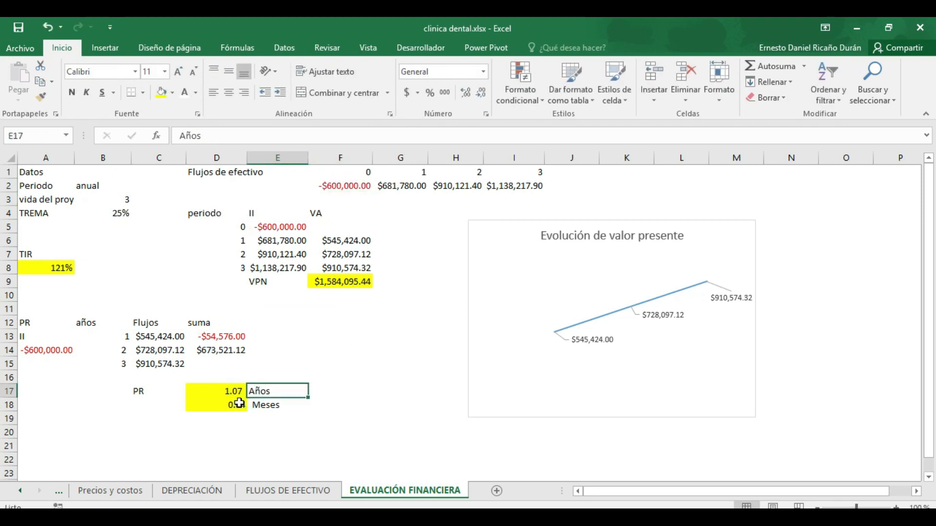
click(239, 404)
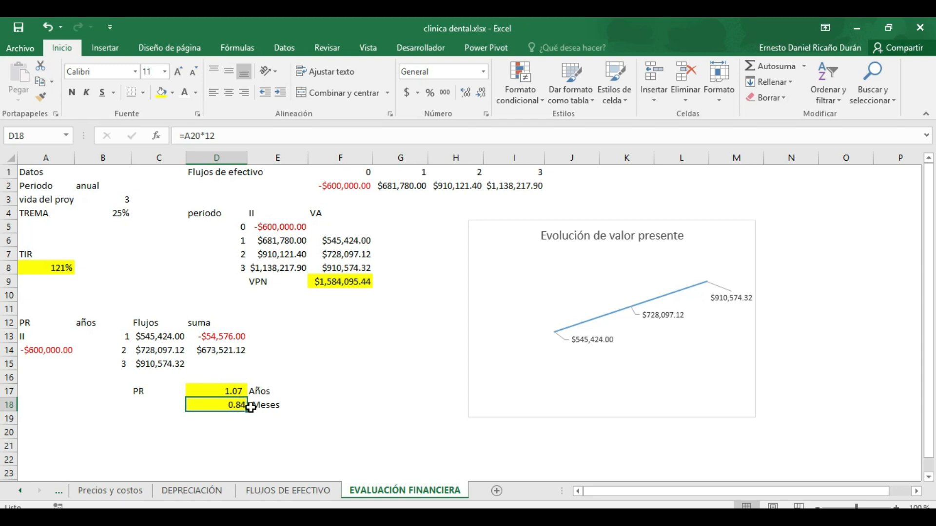
click(324, 296)
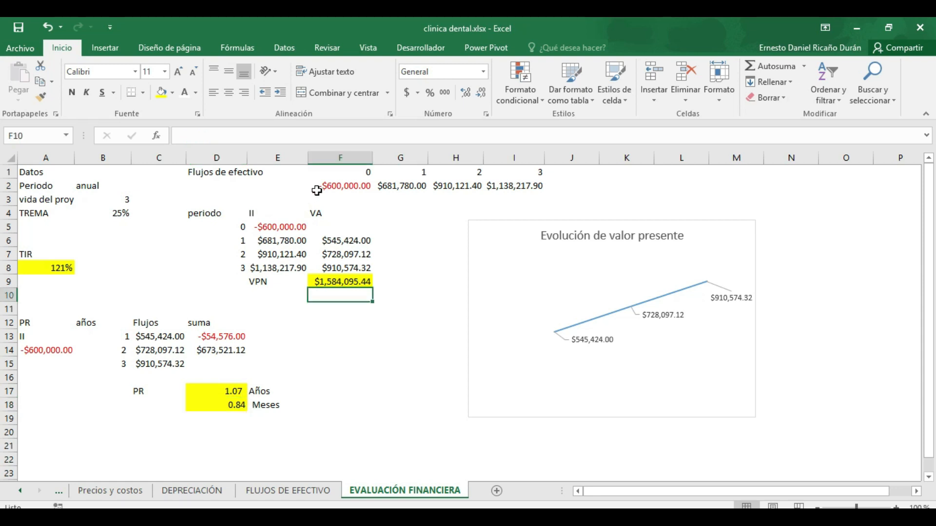
Relink the period 0 cash flow in F2 to the initial investment in G2 of the INVERSIÓN INICIAL sheet
click(336, 187)
text(+)
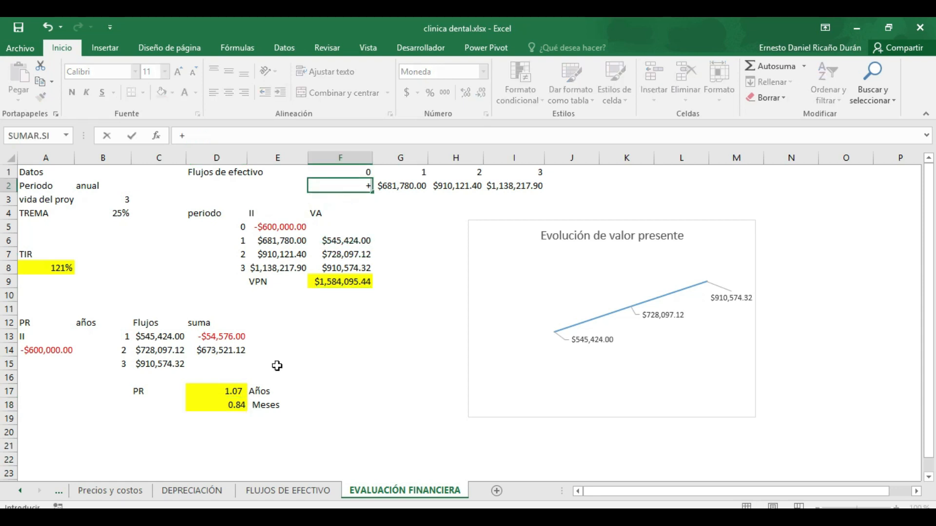
click(20, 491)
click(96, 493)
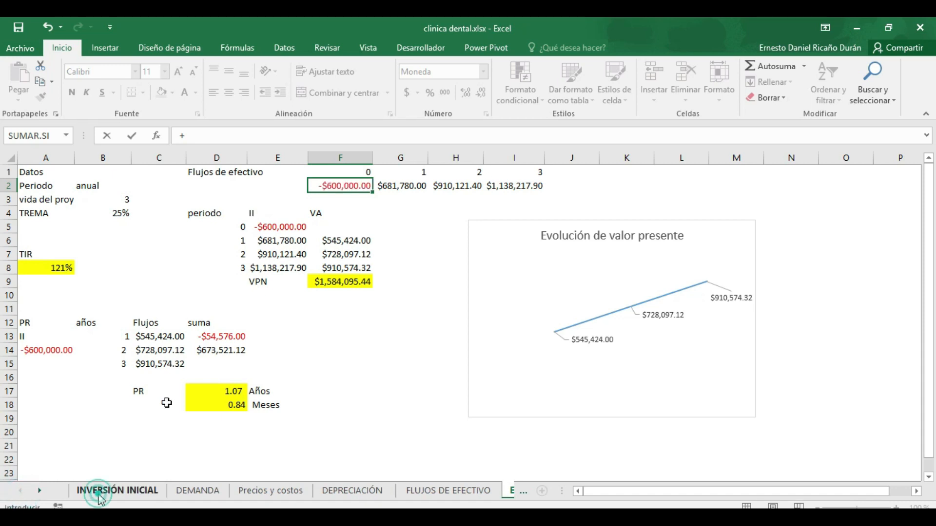
click(373, 185)
key(Return)
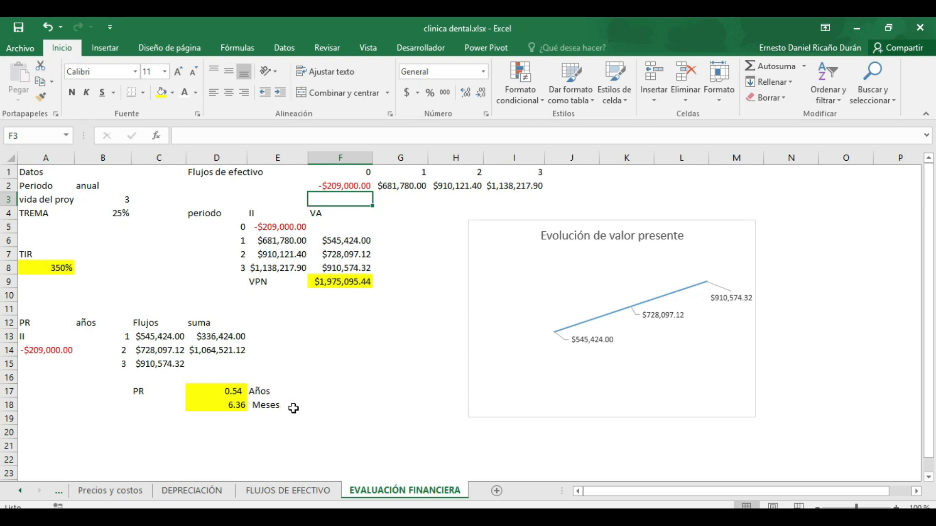
Review the evaluation results: VPN in F9, TIR in A8 and the payback period in D17 and D18
click(336, 285)
click(59, 267)
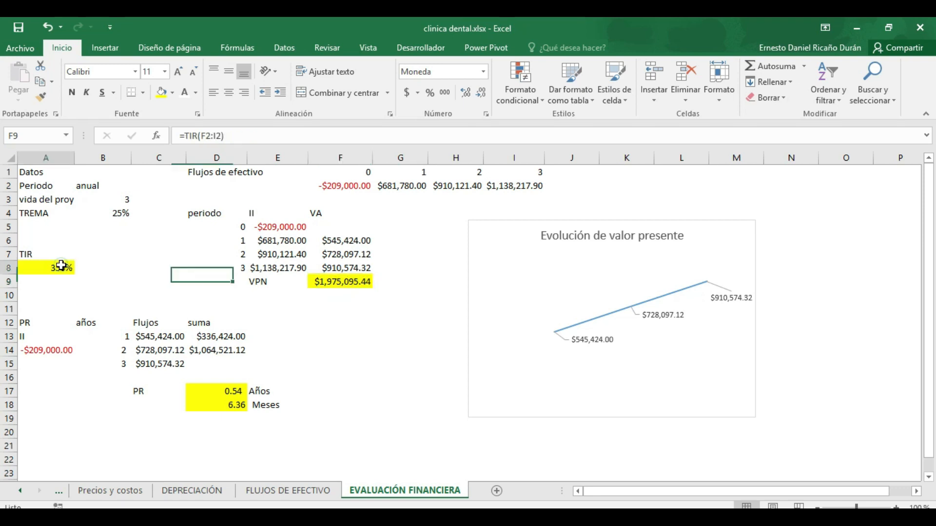
drag(213, 417, 217, 411)
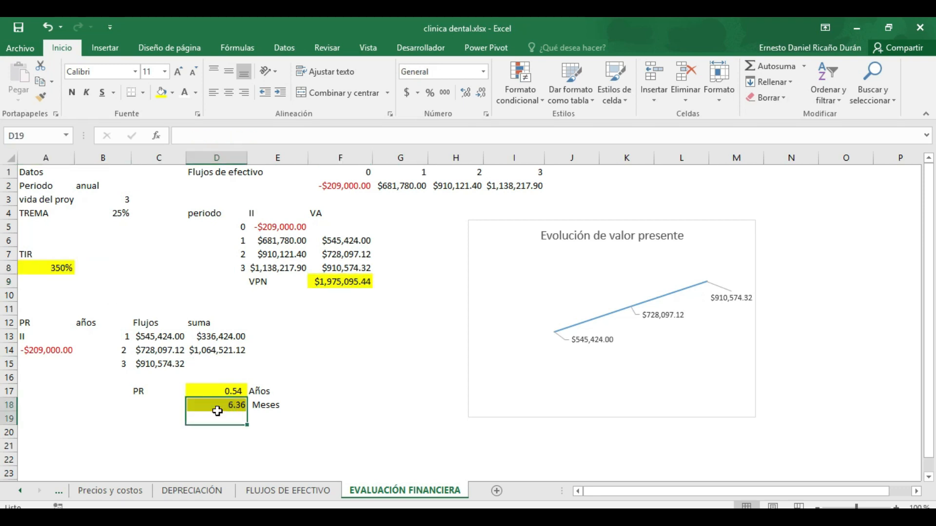
click(217, 391)
click(341, 283)
click(226, 390)
click(48, 268)
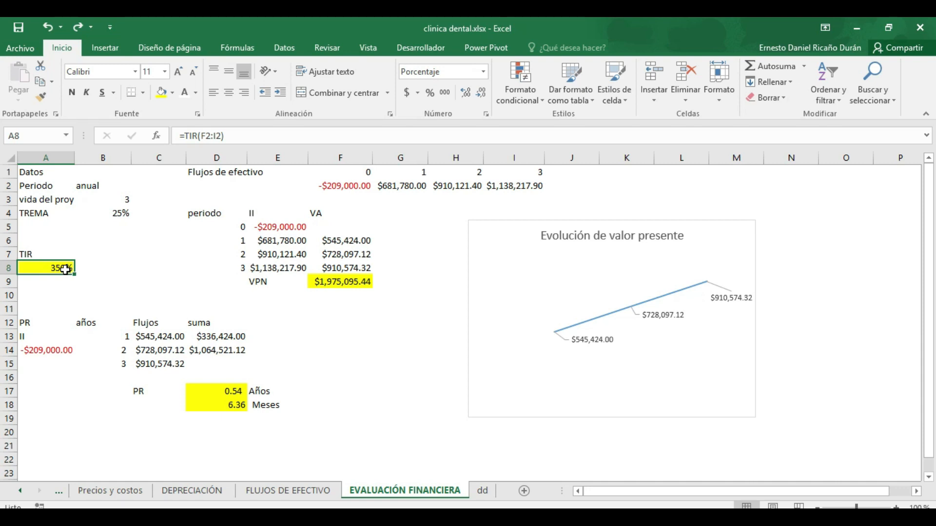
click(355, 283)
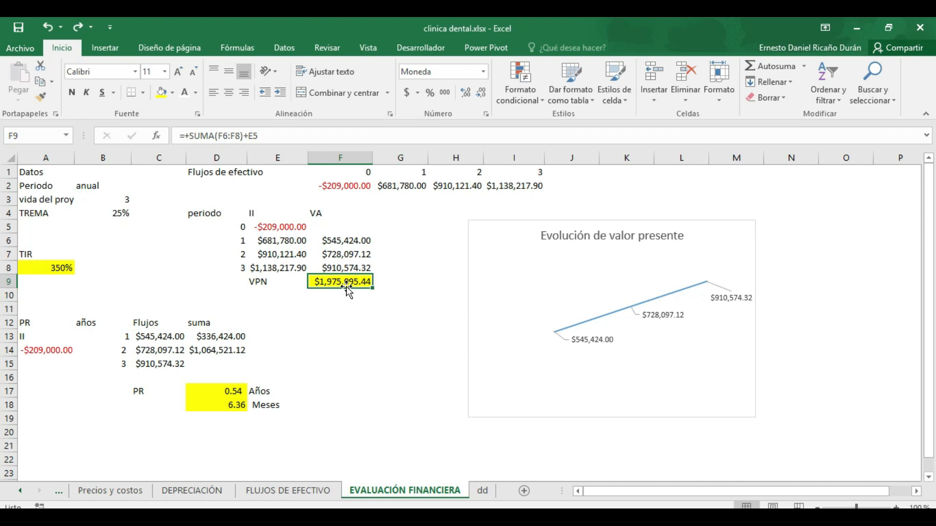
click(221, 391)
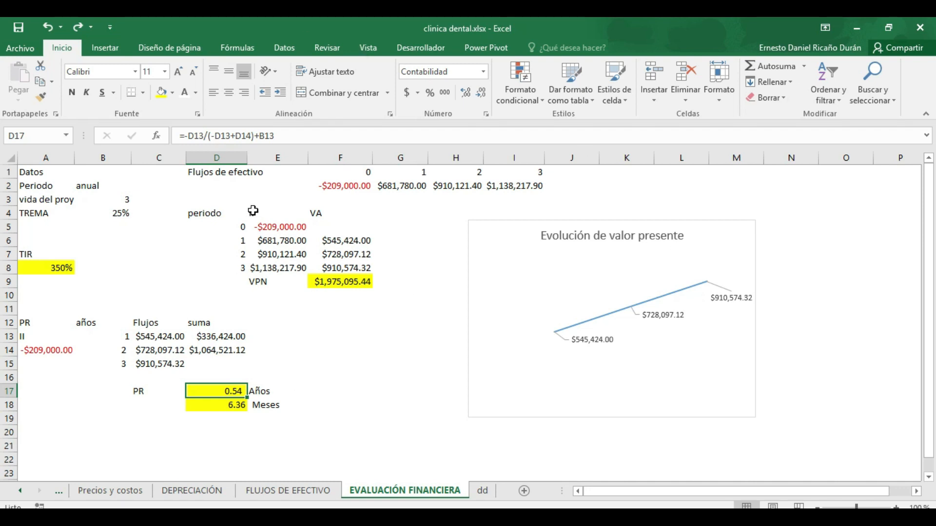
click(65, 266)
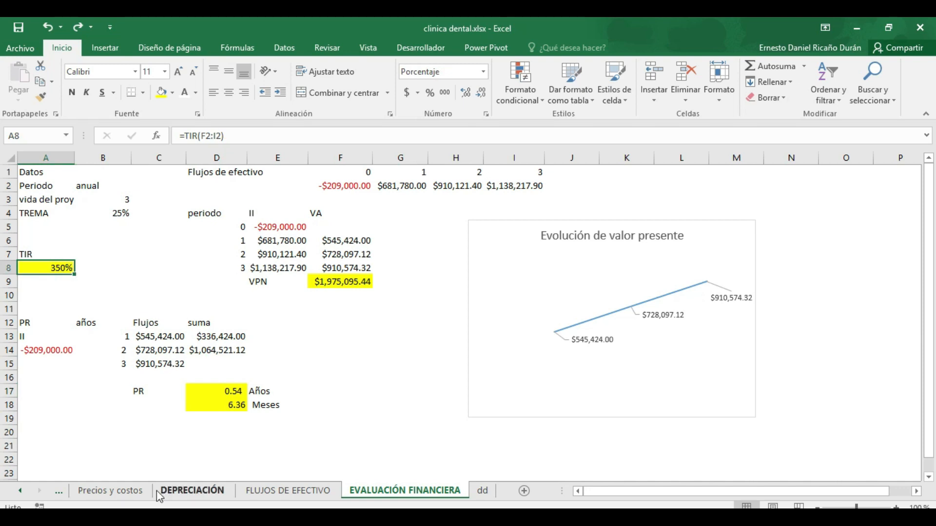
Open the DEMANDA sheet to examine the patient demand figures
click(20, 490)
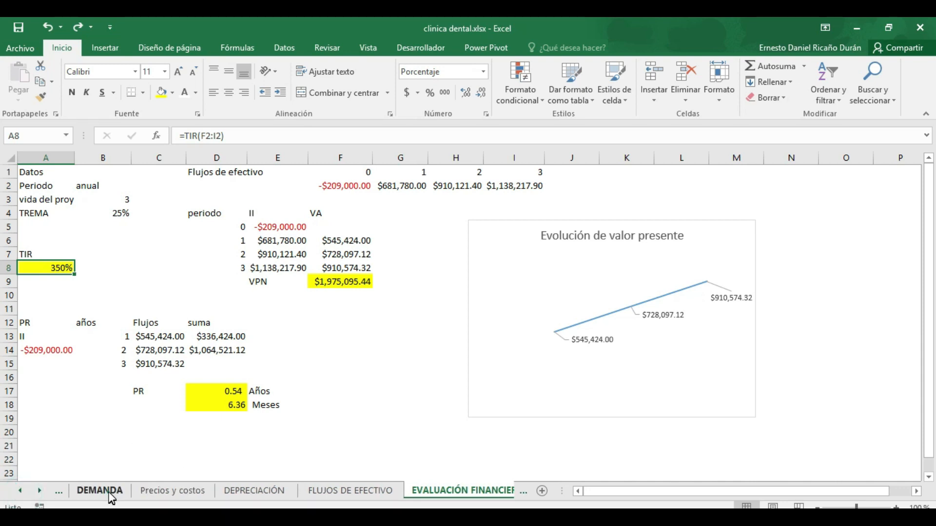
click(110, 493)
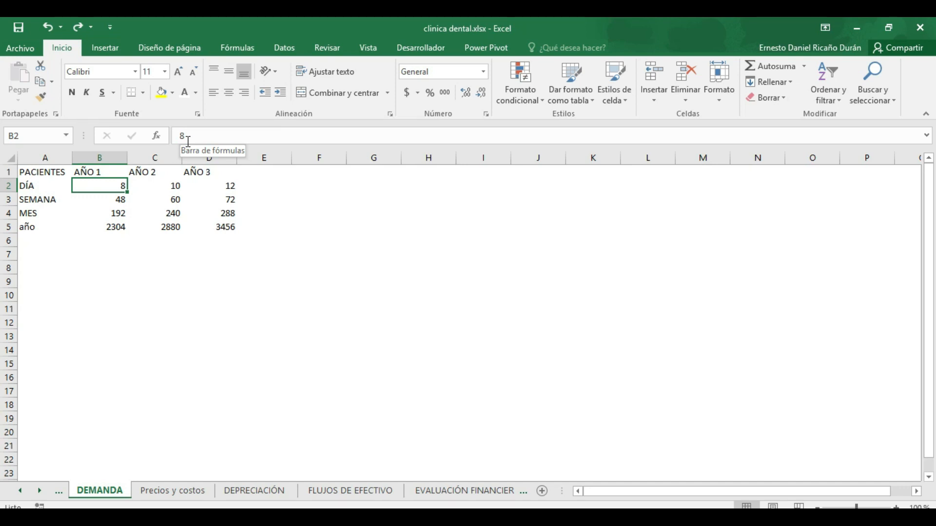
Set the daily patients in row 2 of the DEMANDA sheet to 4 for AÑO 1, 5 for AÑO 2 and 6 for AÑO 3
text(4)
key(Return)
key(Right)
key(Up)
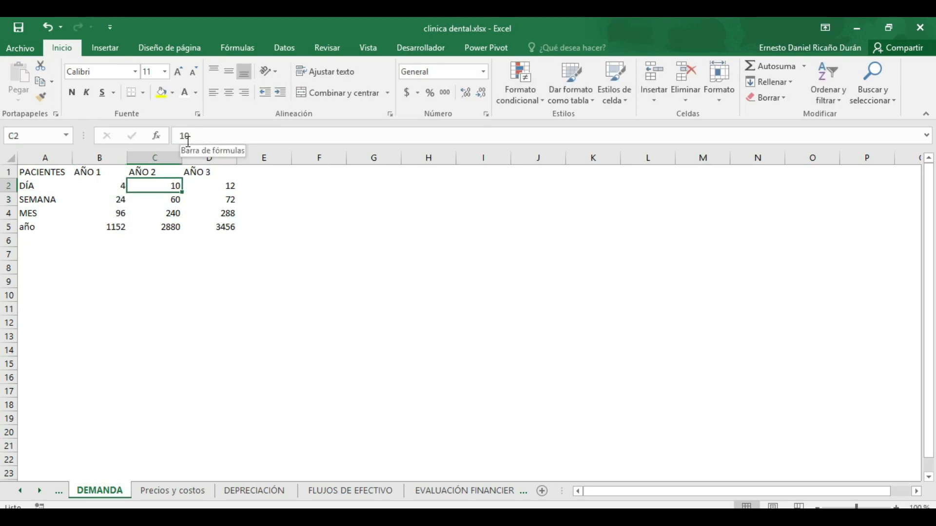
text(5)
key(Tab)
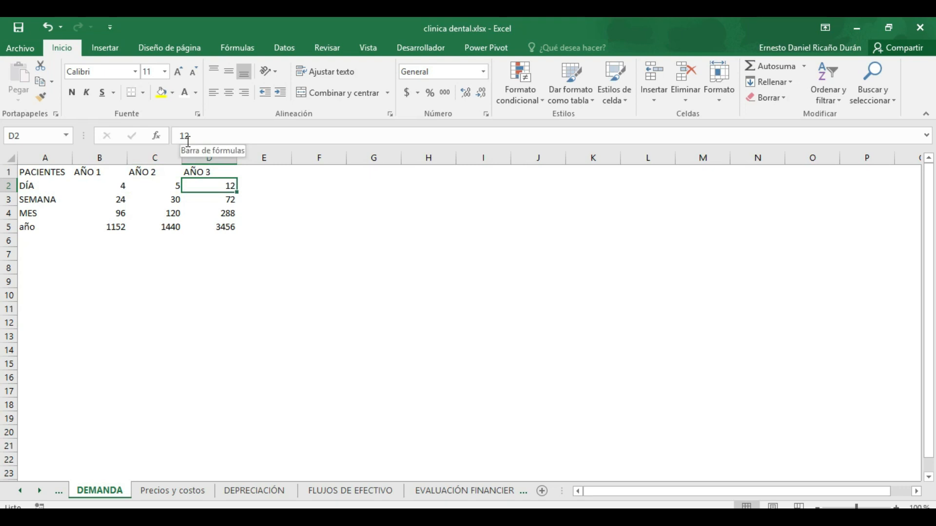
text(6)
key(Return)
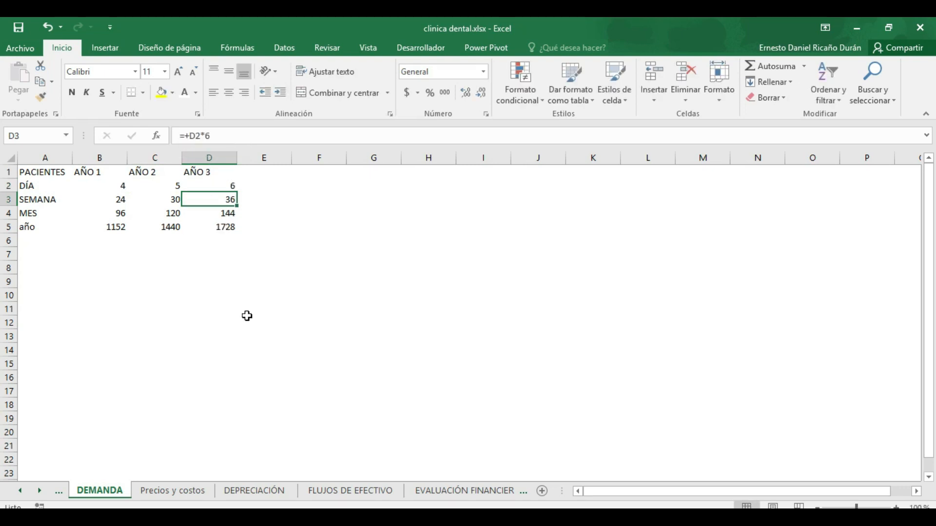
Examine the cash flows in G2:I2 and the present values in F6:F8 of the EVALUACIÓN FINANCIERA sheet under the reduced demand
click(365, 494)
click(475, 491)
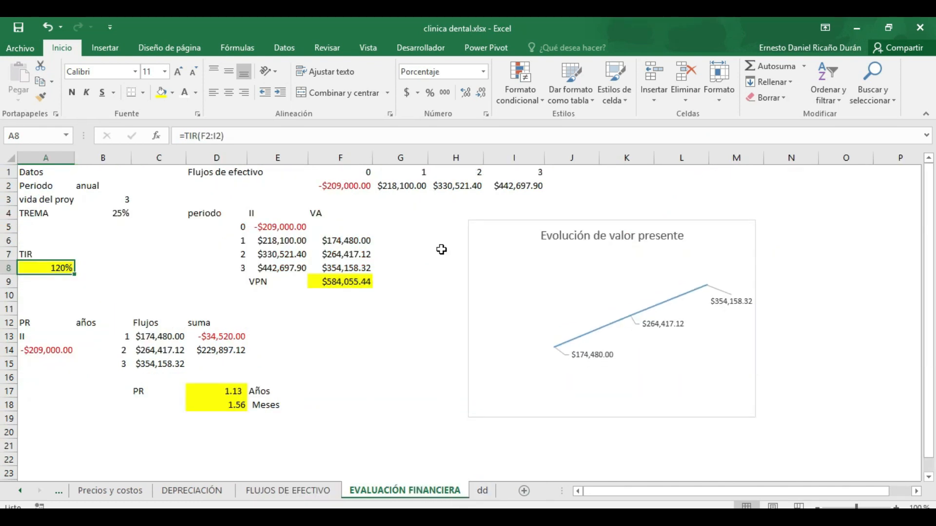
click(414, 188)
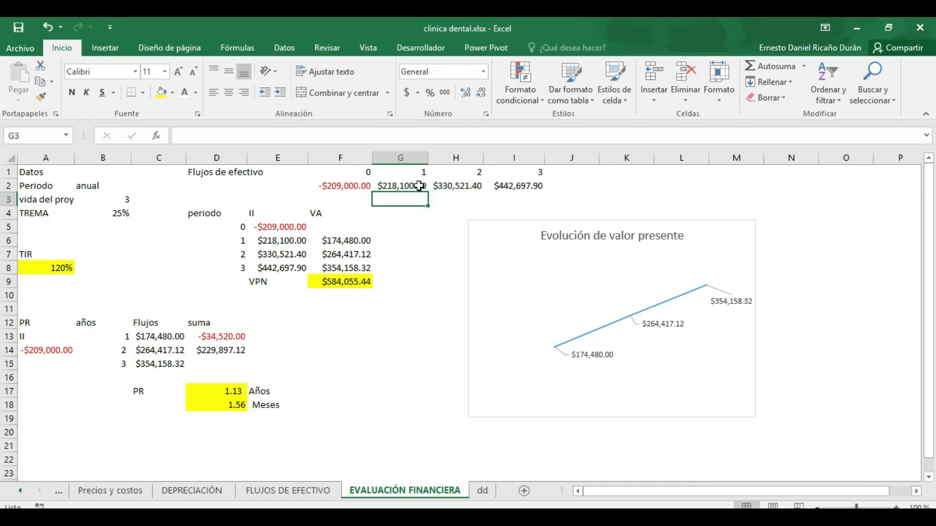
click(462, 184)
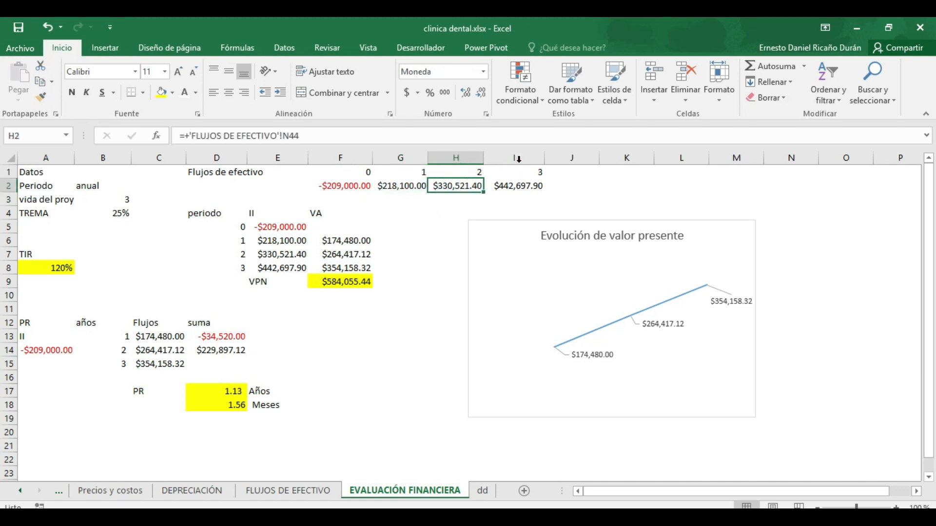
click(528, 181)
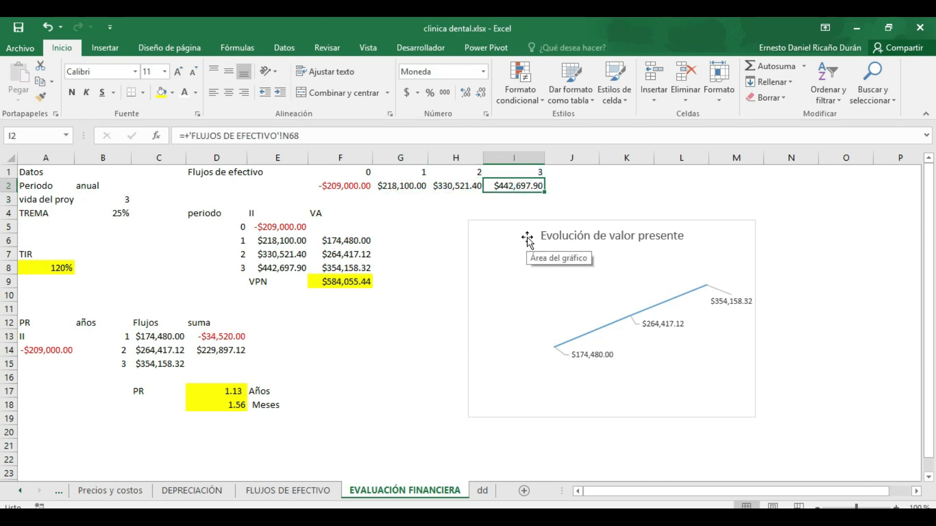
click(396, 253)
drag(371, 257, 349, 269)
click(355, 312)
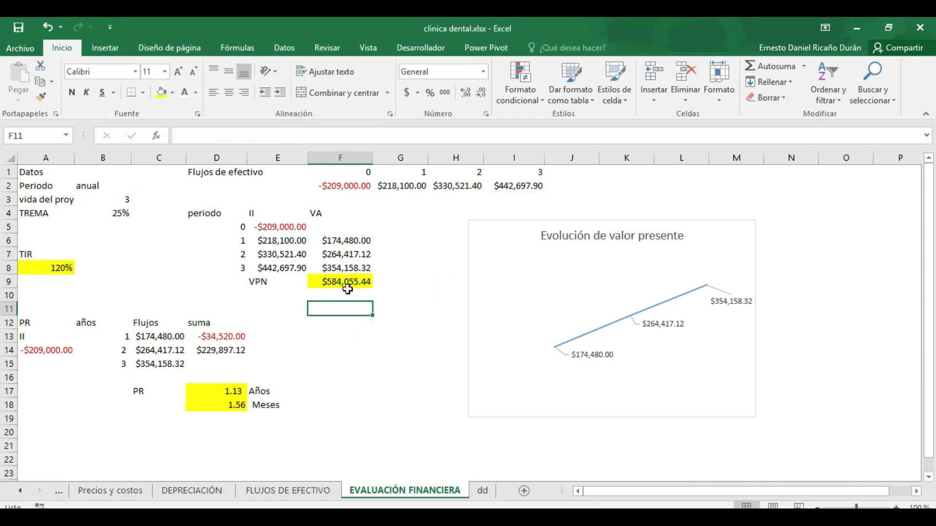
Review the VPN in F9, the TIR in A8 and the payback period in D17 and D18 for the reduced demand
click(345, 286)
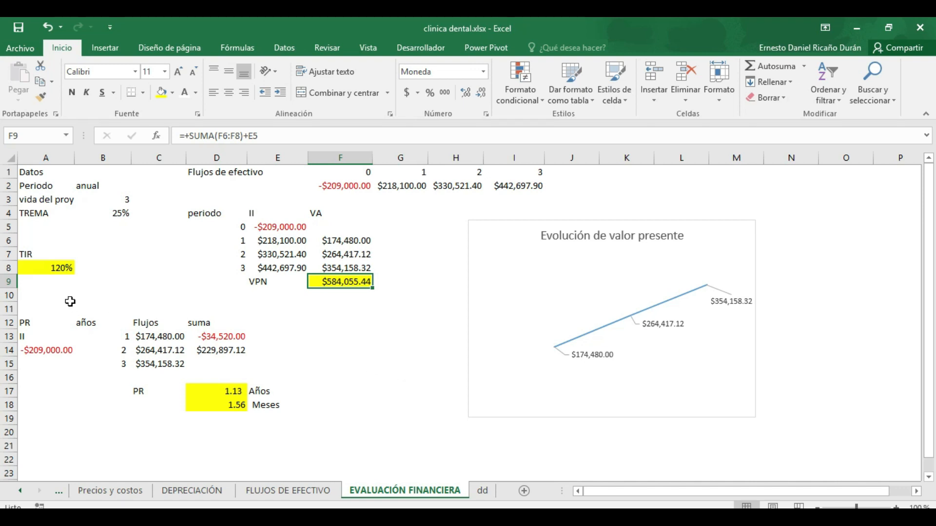
click(56, 273)
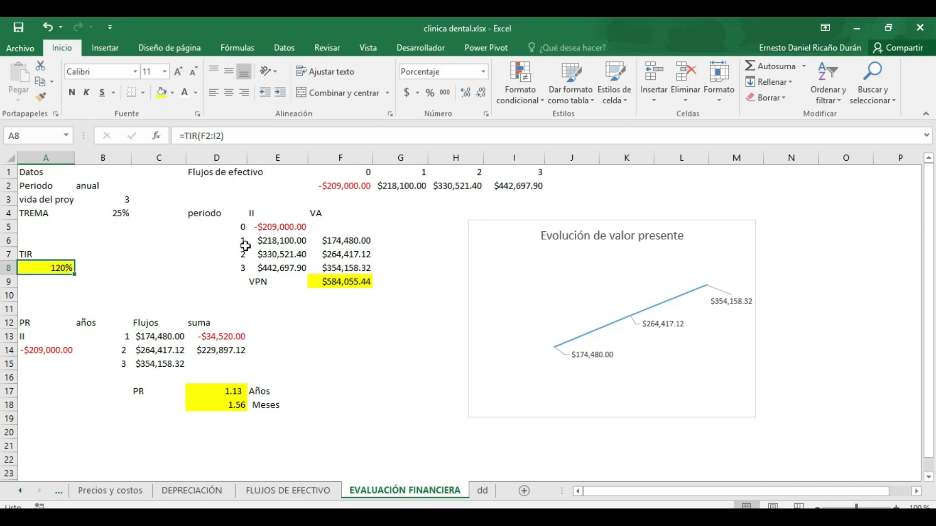
click(236, 415)
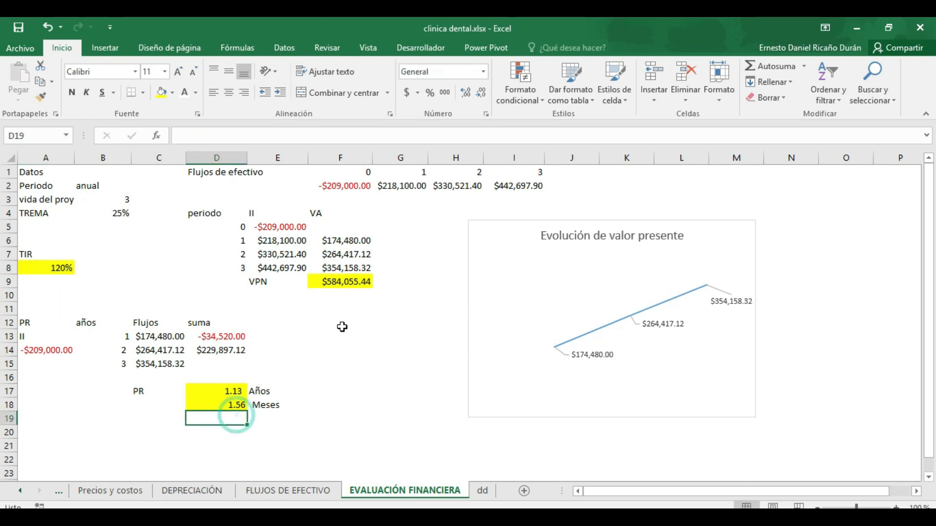
click(344, 296)
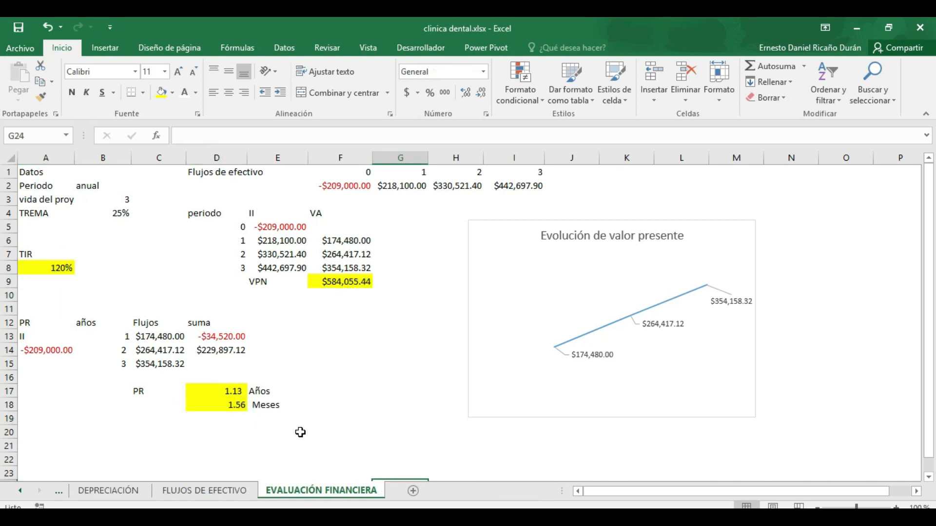
click(296, 321)
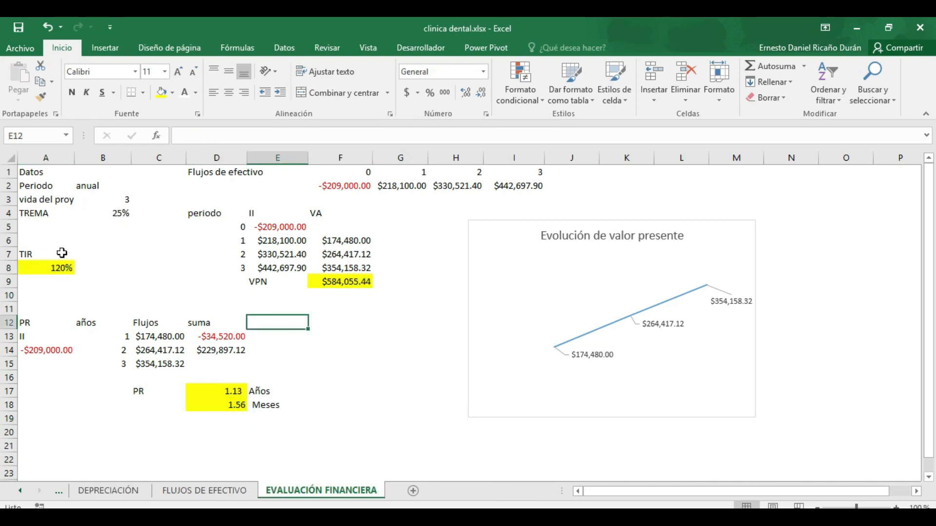
click(316, 283)
click(196, 393)
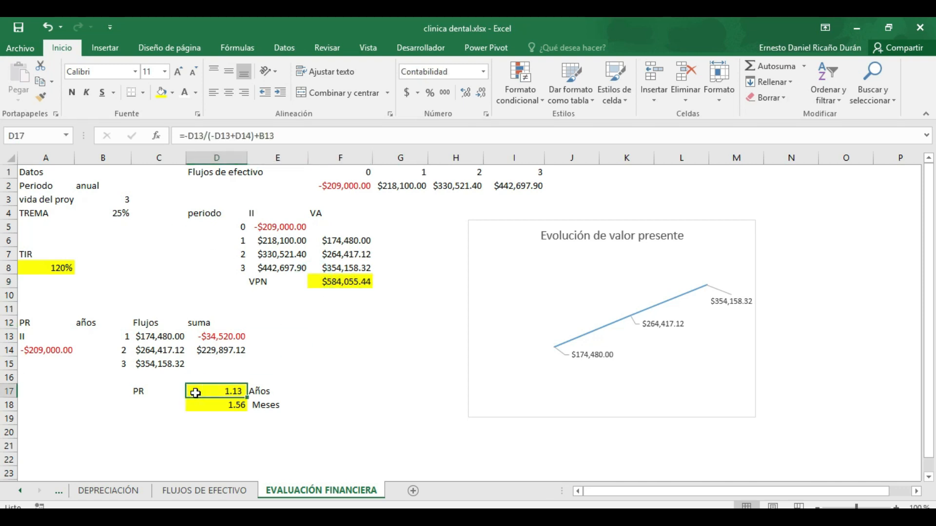
Add a new sheet after EVALUACIÓN FINANCIERA and merge and center the range B3:I14 on it
click(413, 491)
drag(100, 199, 485, 350)
click(302, 93)
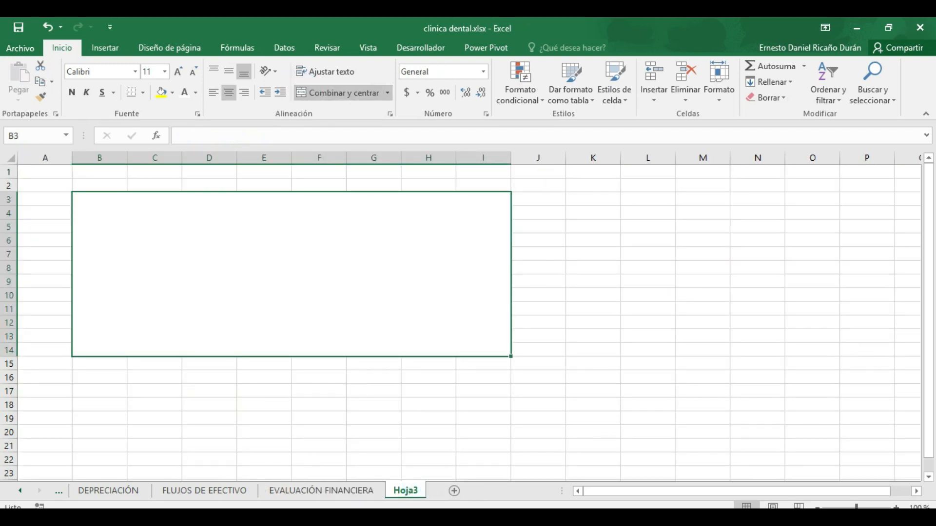
Review the financial indicators on the EVALUACIÓN FINANCIERA sheet alongside the blank merged area of the new sheet
click(363, 493)
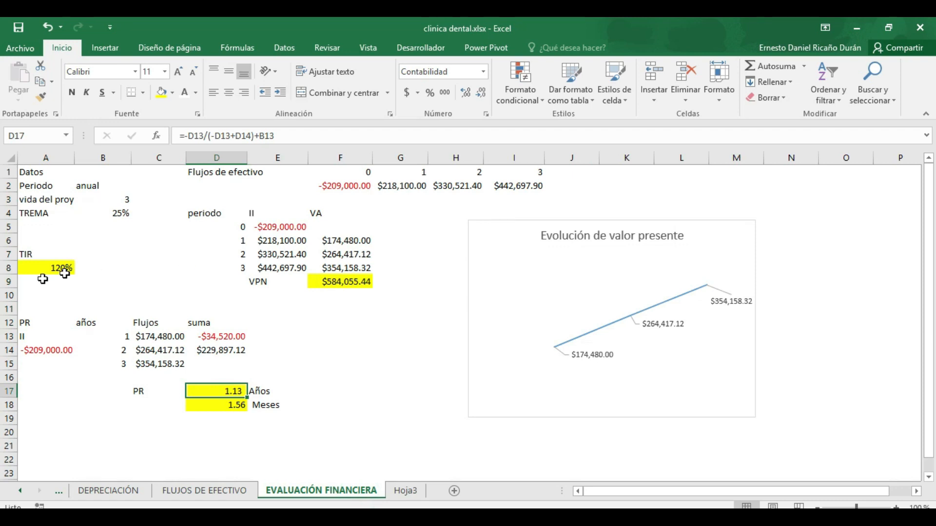
click(405, 492)
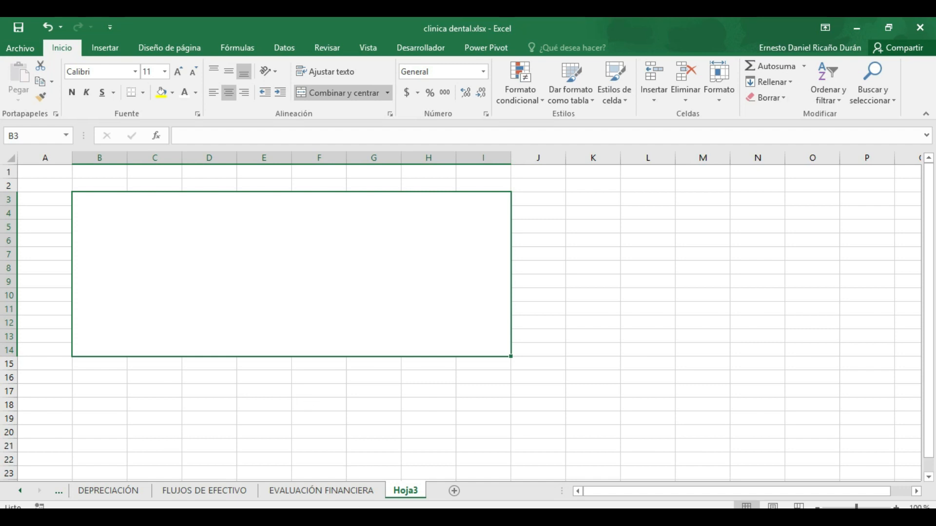
click(336, 491)
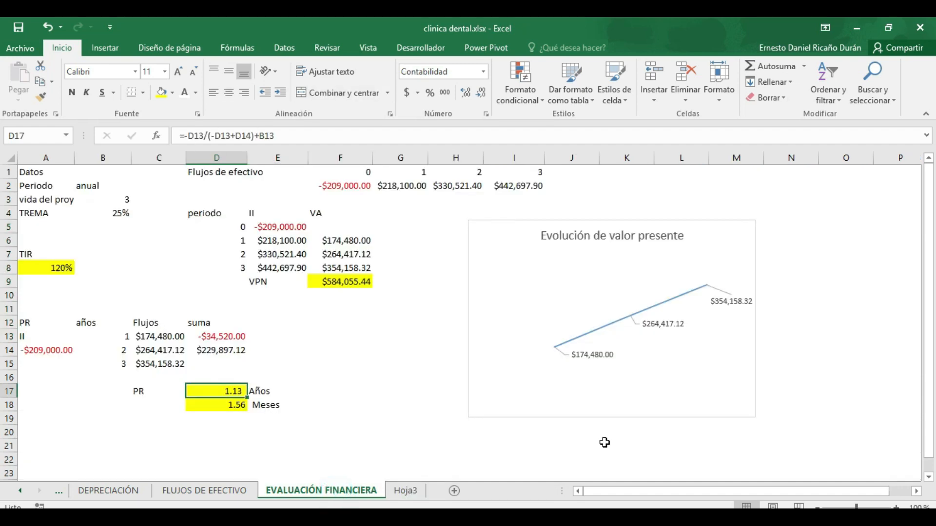